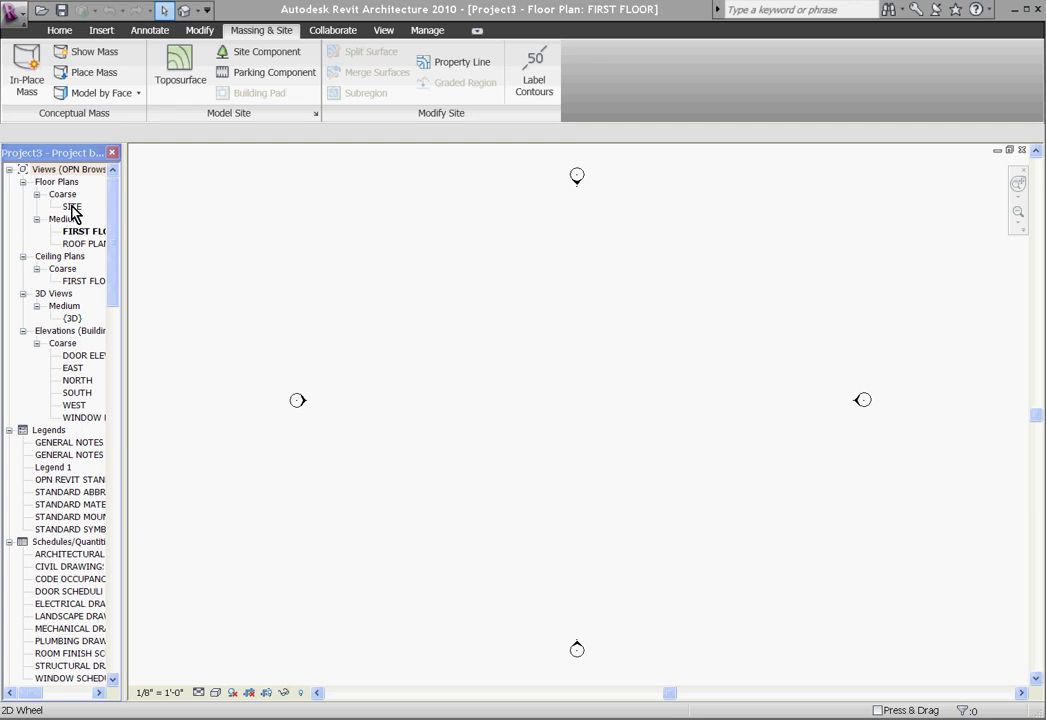
Open the SITE floor plan, start a new toposurface and select its point Elevation value
double_click(71, 208)
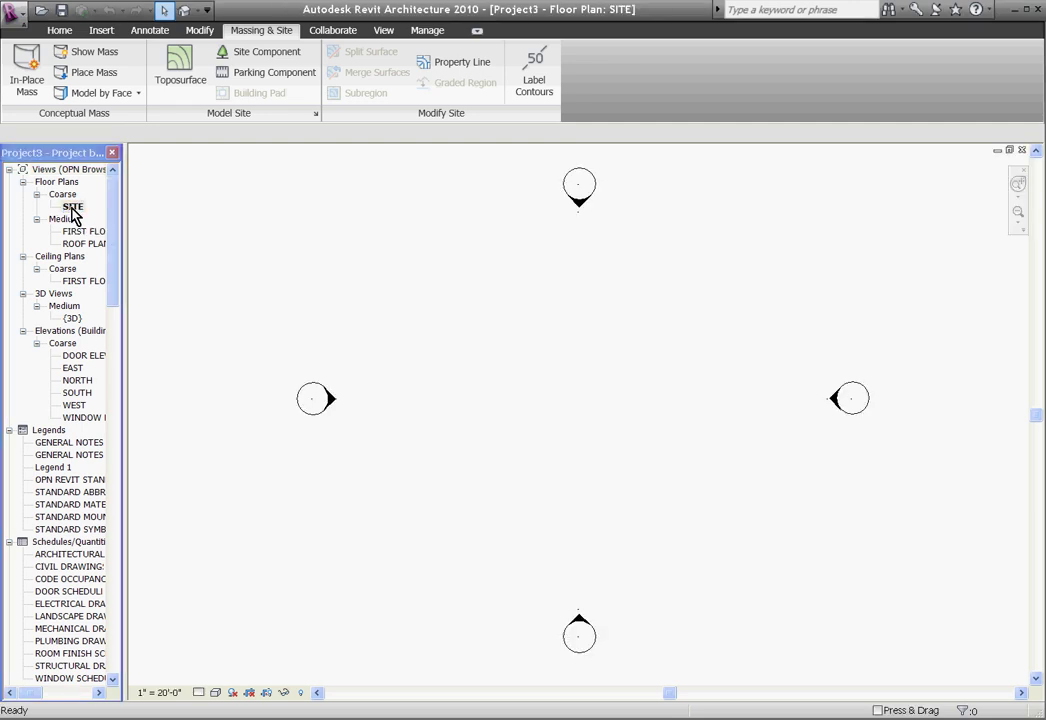
click(183, 77)
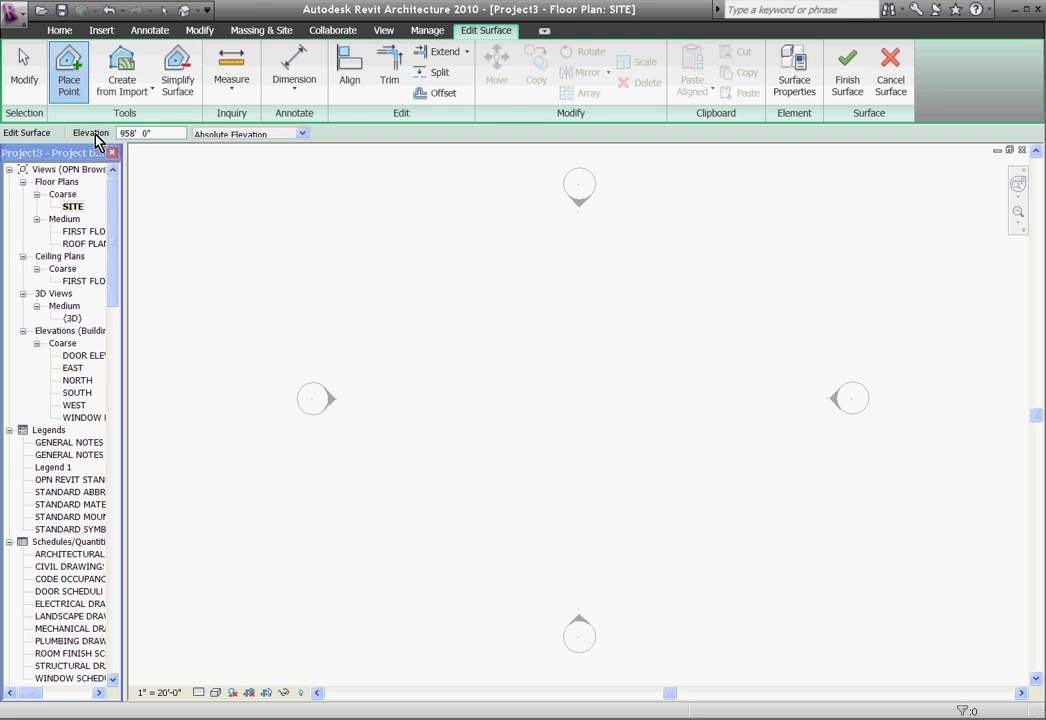
click(156, 133)
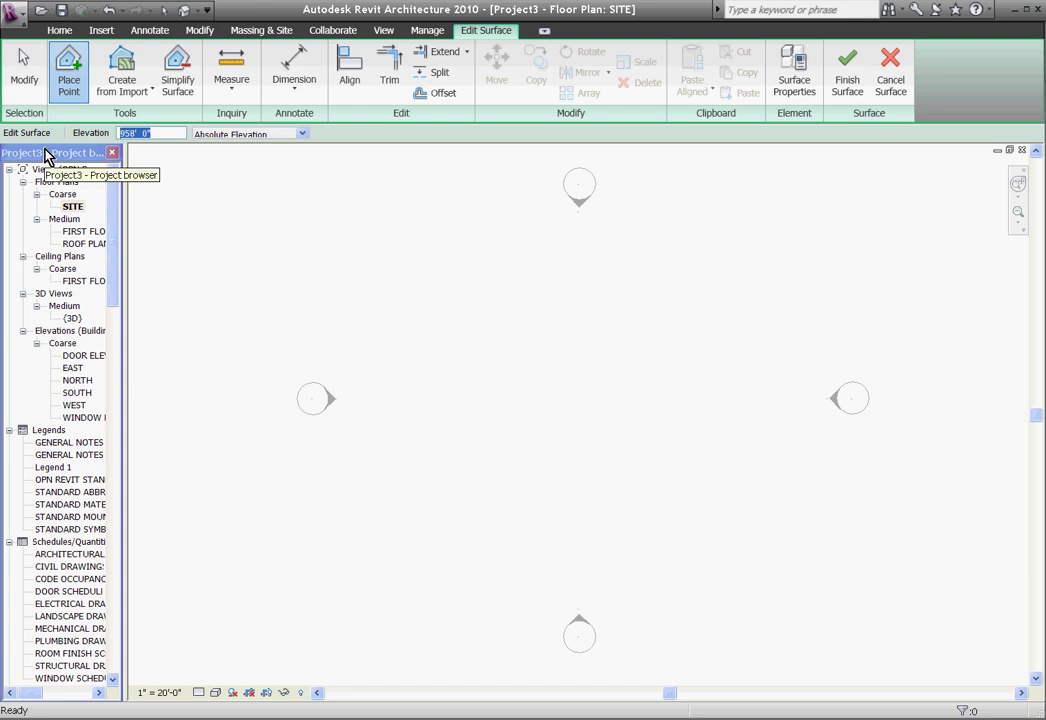
Enter elevation 0 and place four corner points outlining a quadrilateral boundary
text(0)
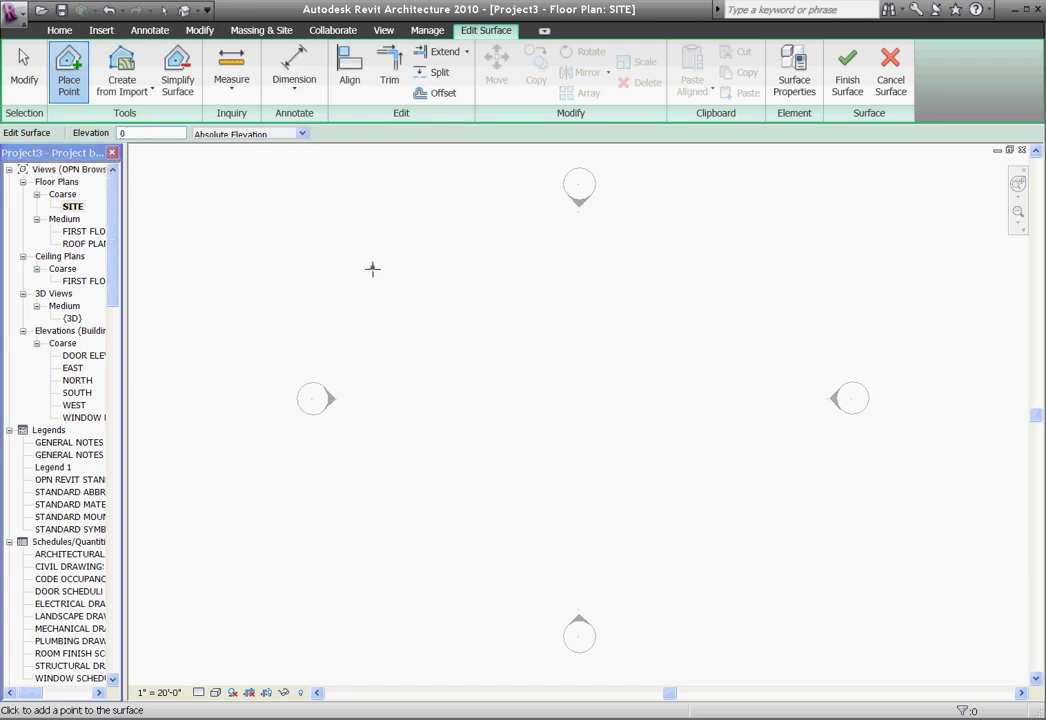
click(403, 278)
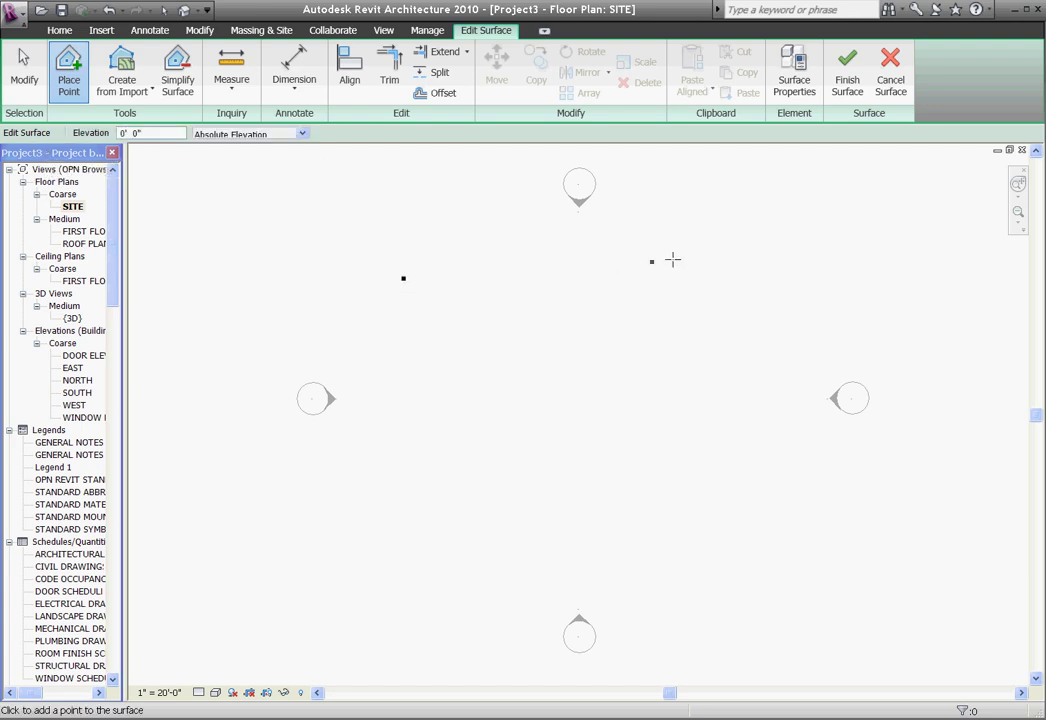
click(756, 272)
click(773, 567)
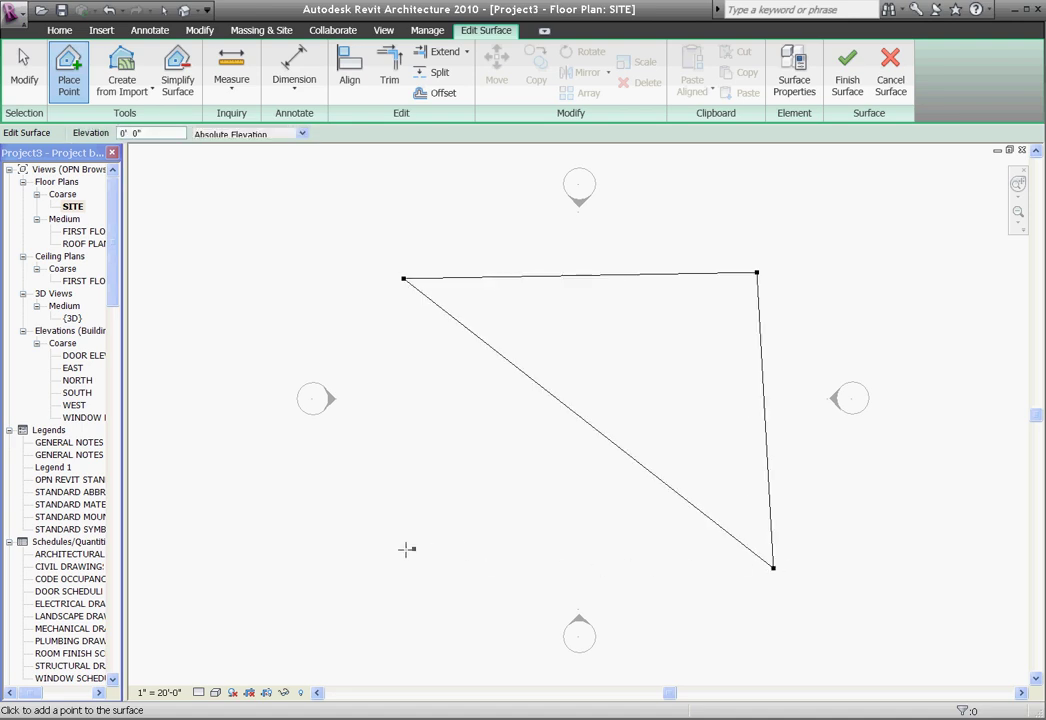
click(383, 595)
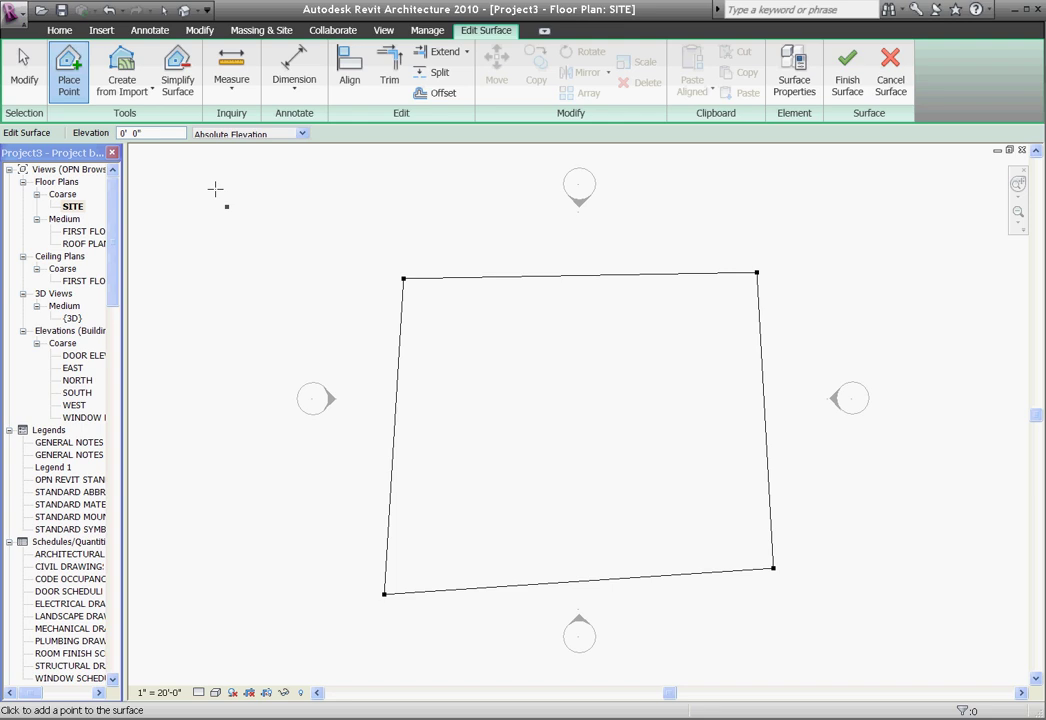
Set elevation to 2' and place a ring of eight points inside the boundary
click(150, 133)
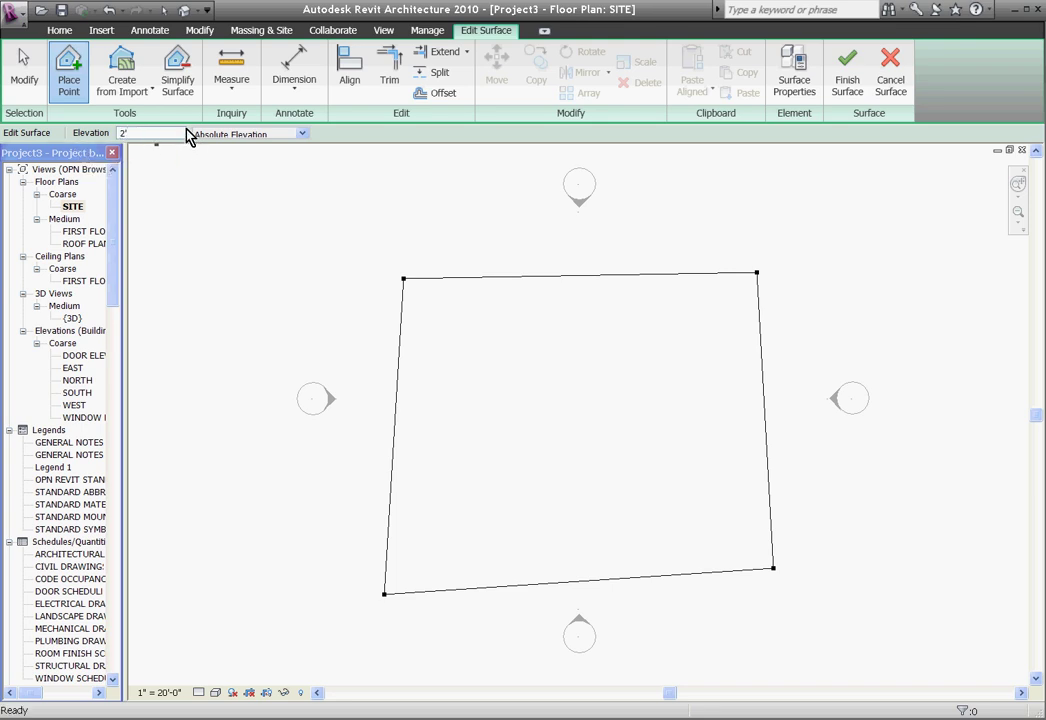
text(2')
click(424, 305)
click(572, 312)
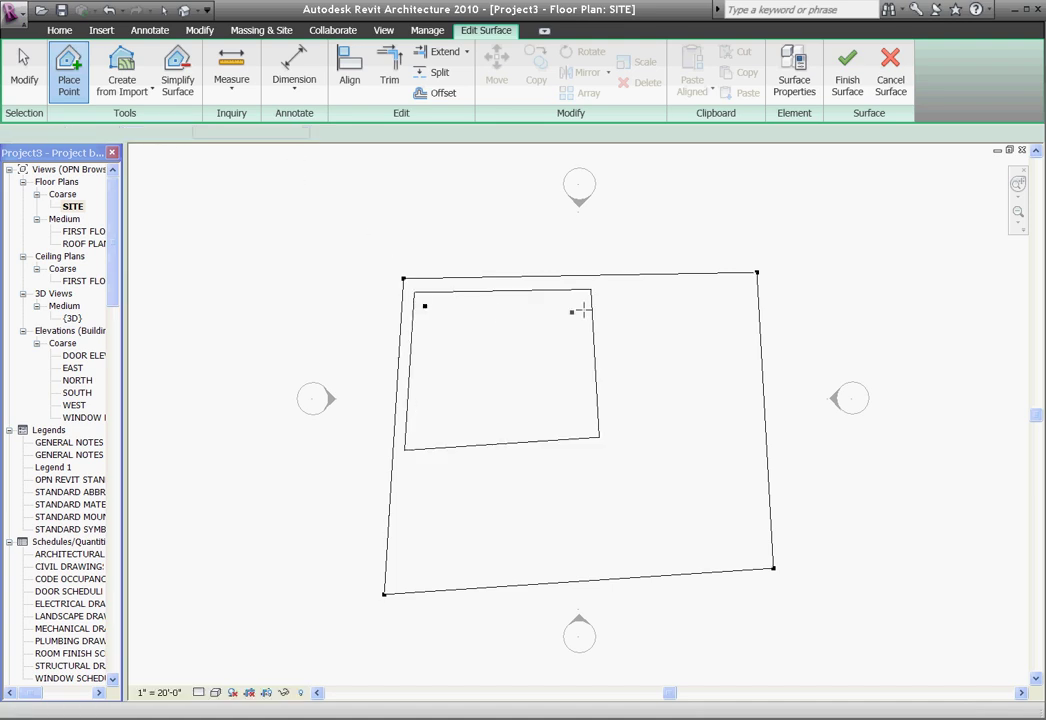
click(593, 313)
click(720, 323)
click(711, 409)
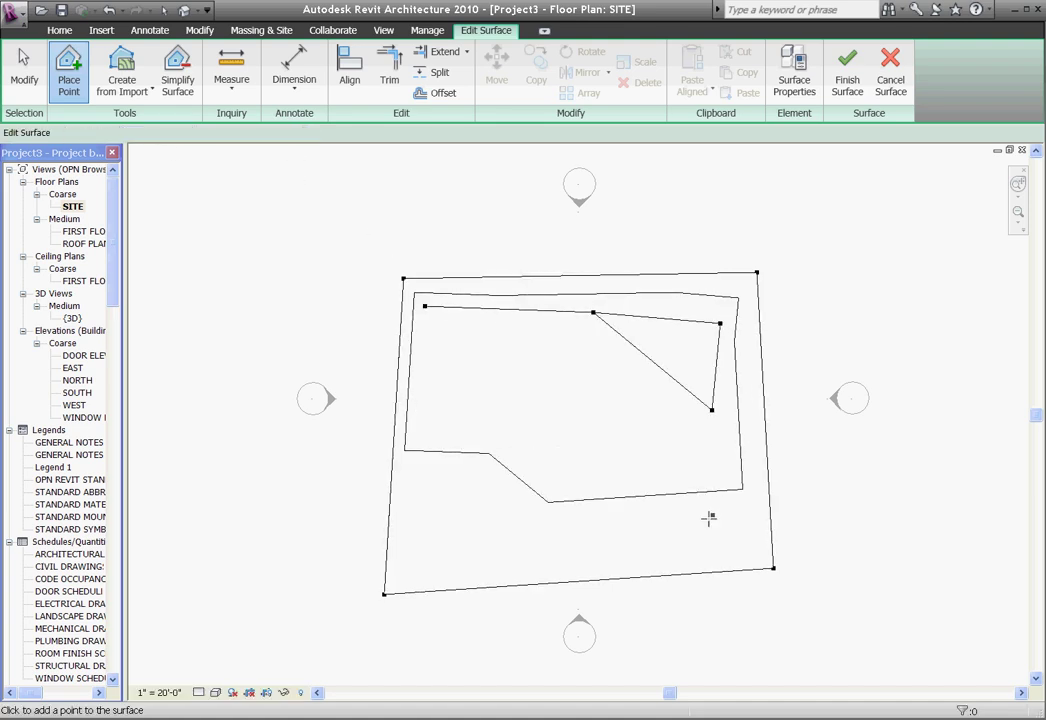
click(711, 515)
click(501, 554)
click(439, 435)
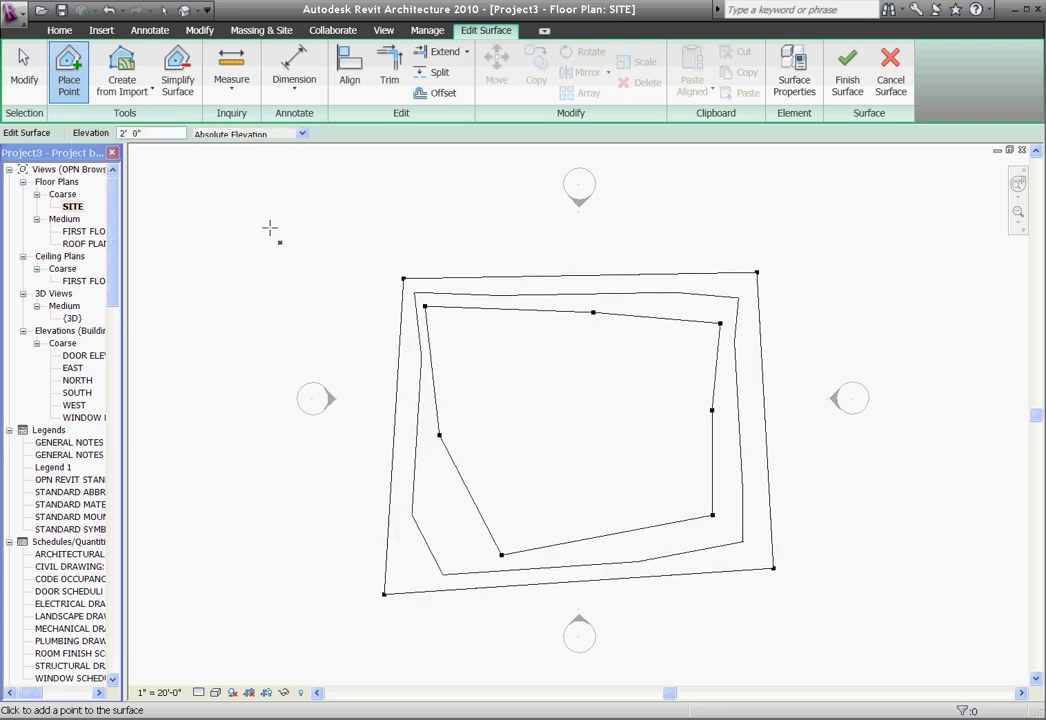
Set elevation to 4' and place a smaller inner ring of seven points
double_click(150, 133)
text(4)
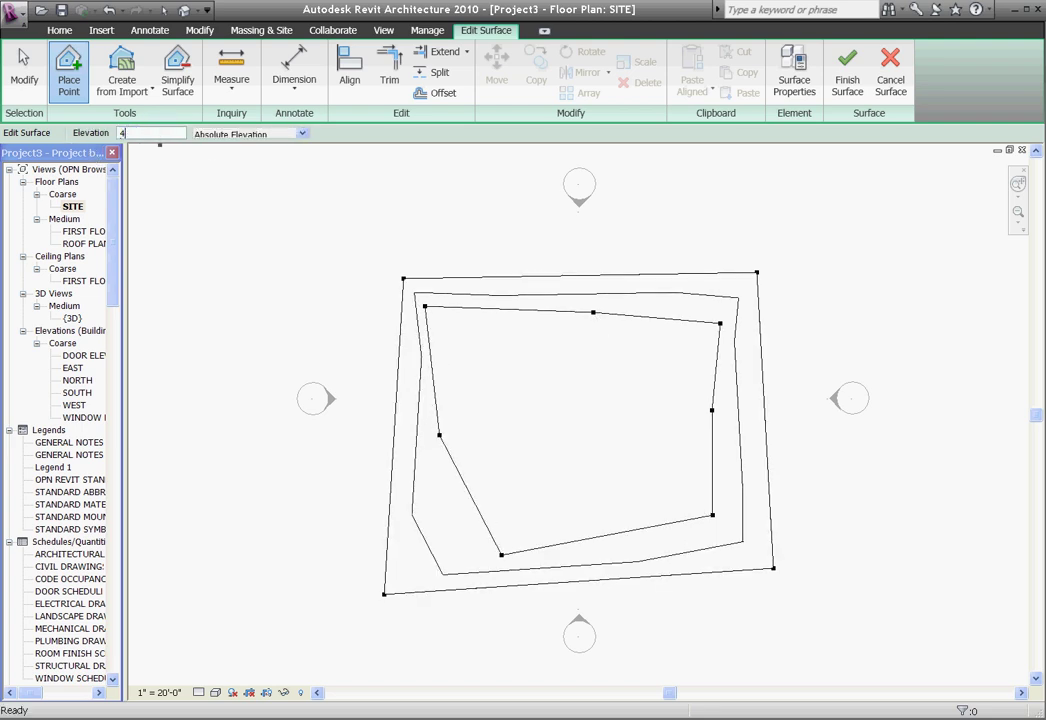
click(471, 342)
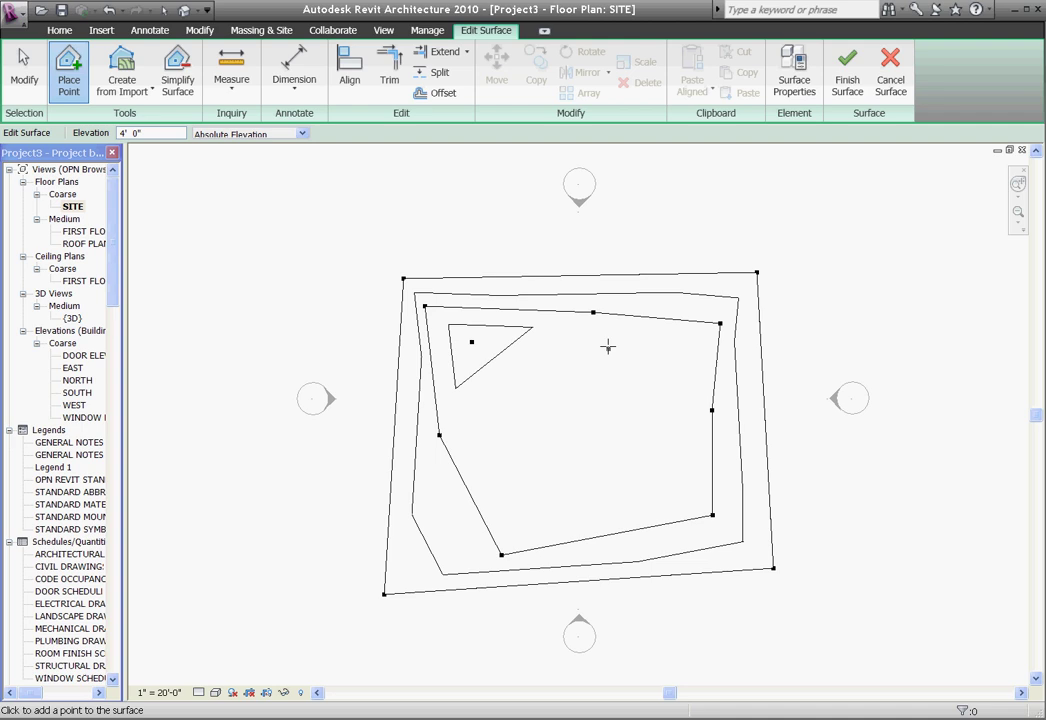
click(608, 344)
click(684, 355)
click(668, 461)
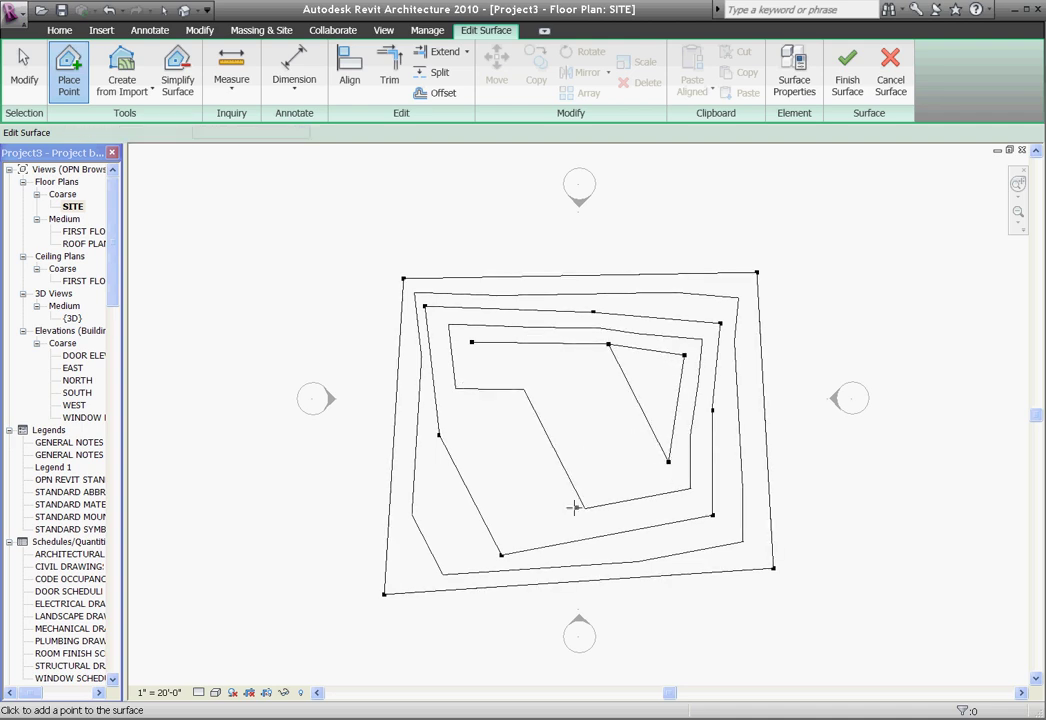
click(573, 508)
click(481, 452)
click(513, 413)
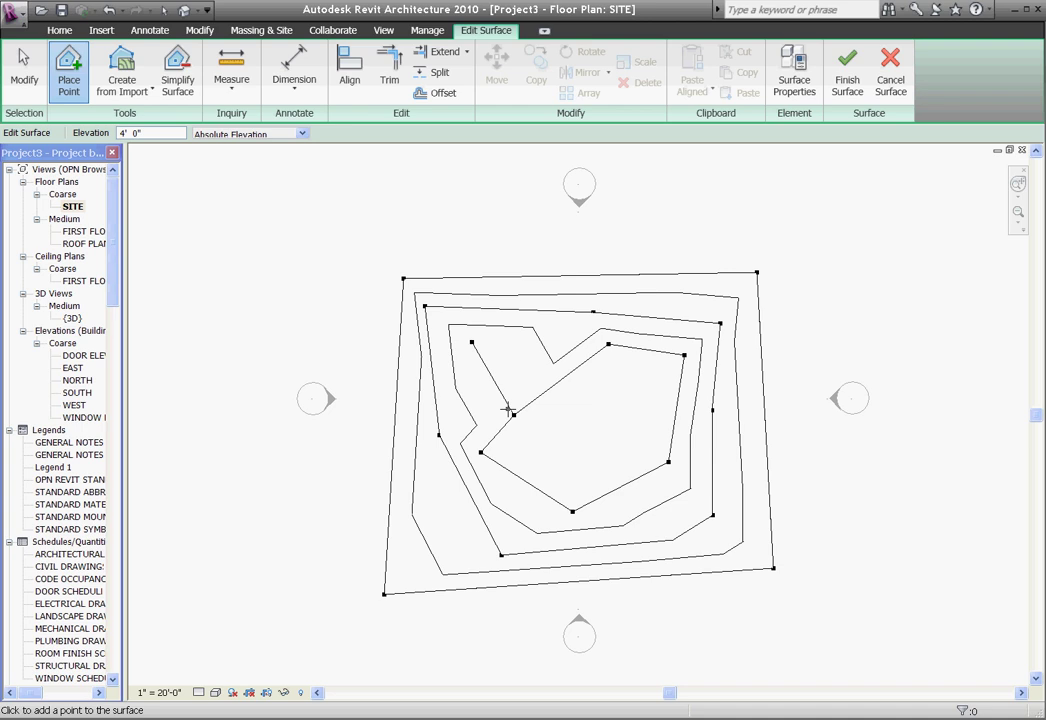
Finish the surface, orbit it in the Default 3D View, then close that view
click(845, 106)
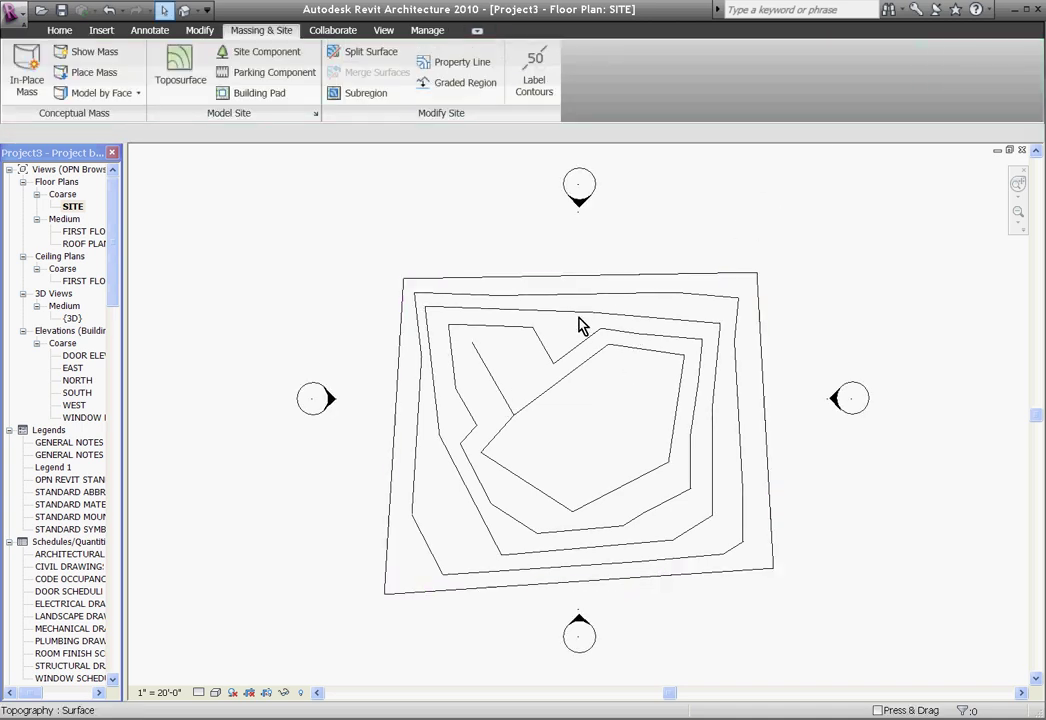
click(183, 12)
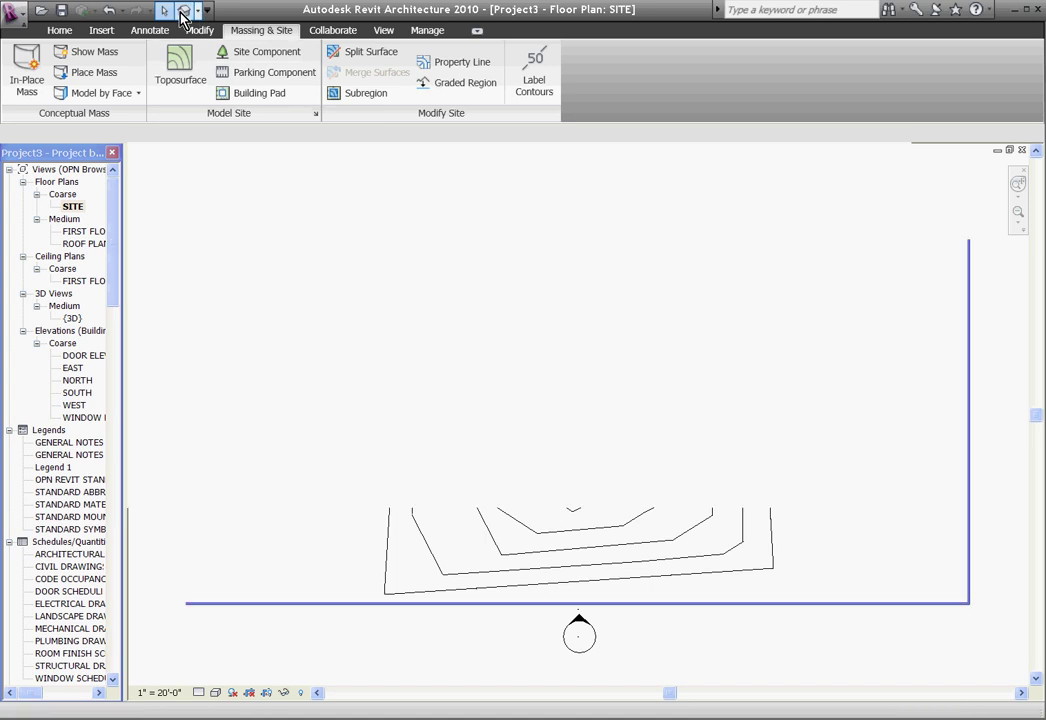
shift+middle_drag(544, 402, 713, 520)
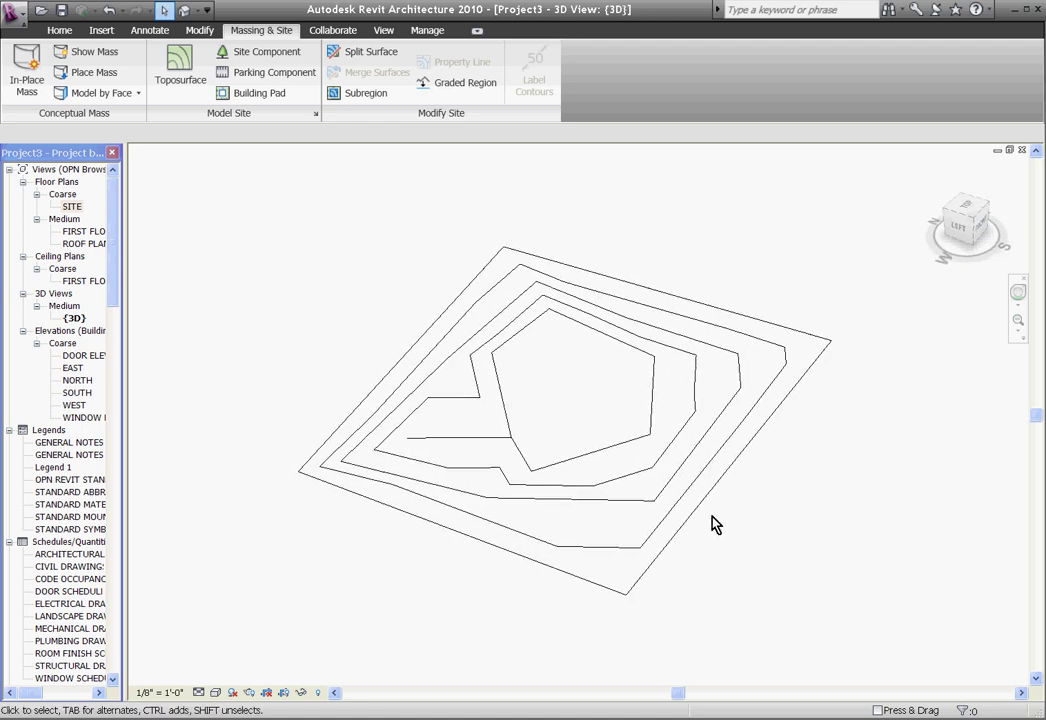
click(1022, 150)
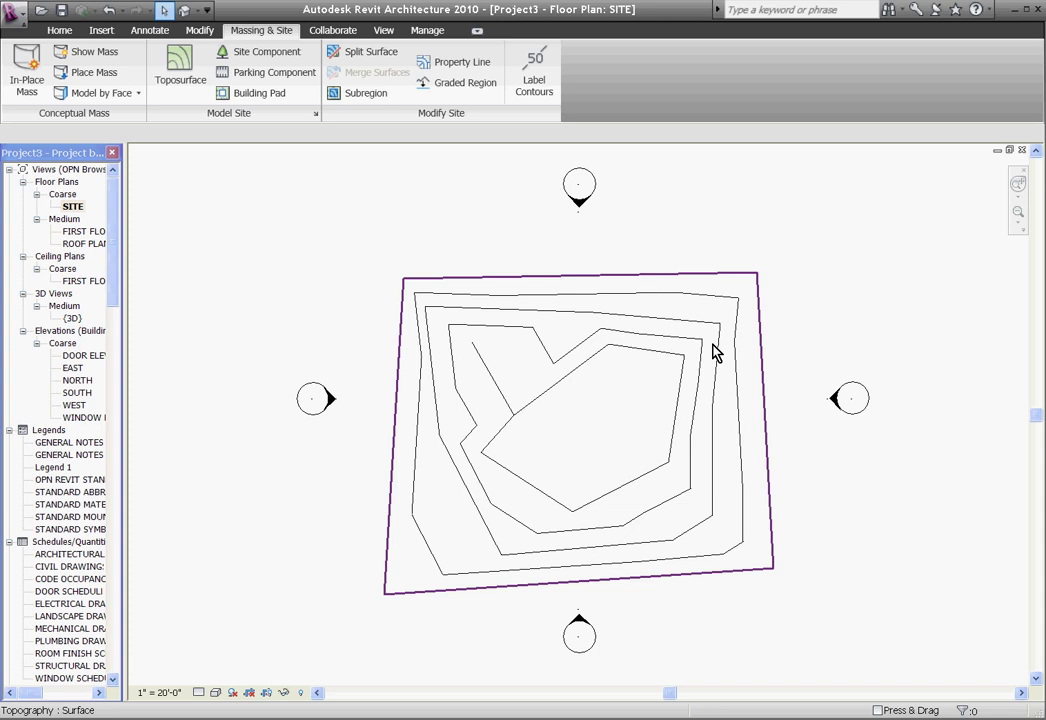
Delete the drawn toposurface and choose Survey.dwg from the OPN Training folder to link
click(622, 284)
key(Delete)
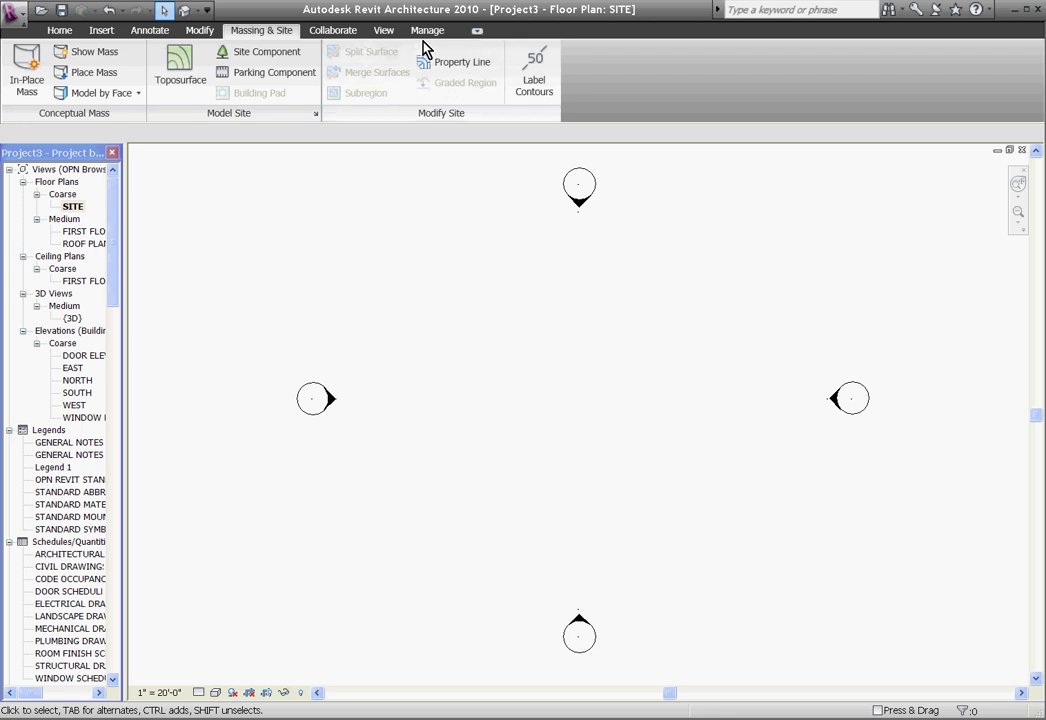
click(93, 31)
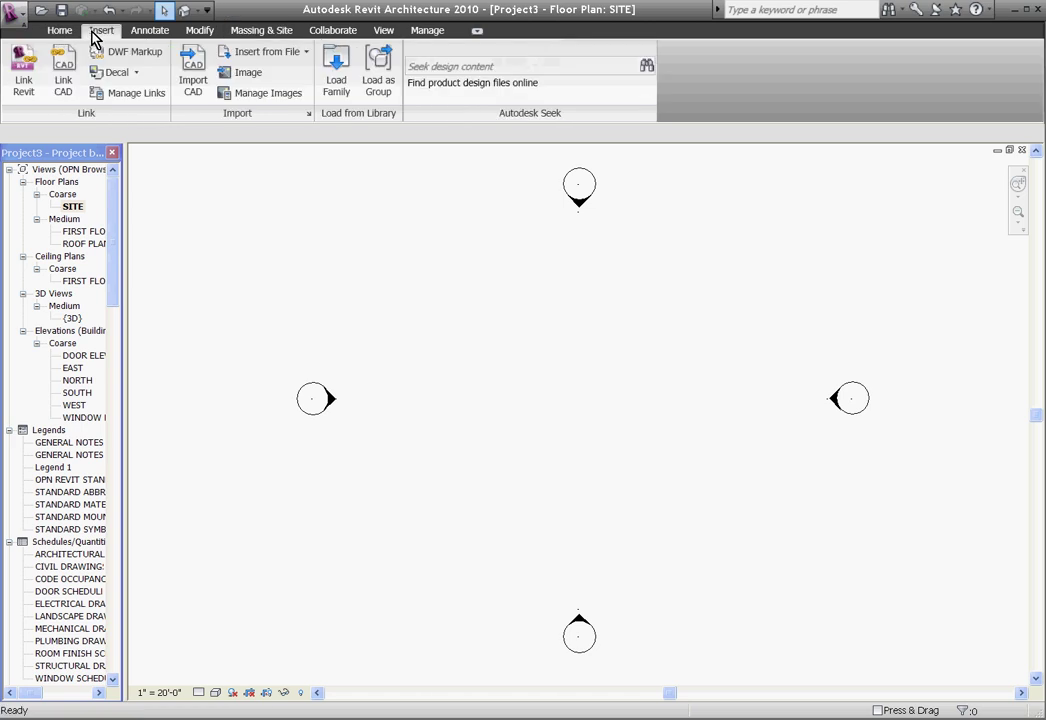
click(63, 80)
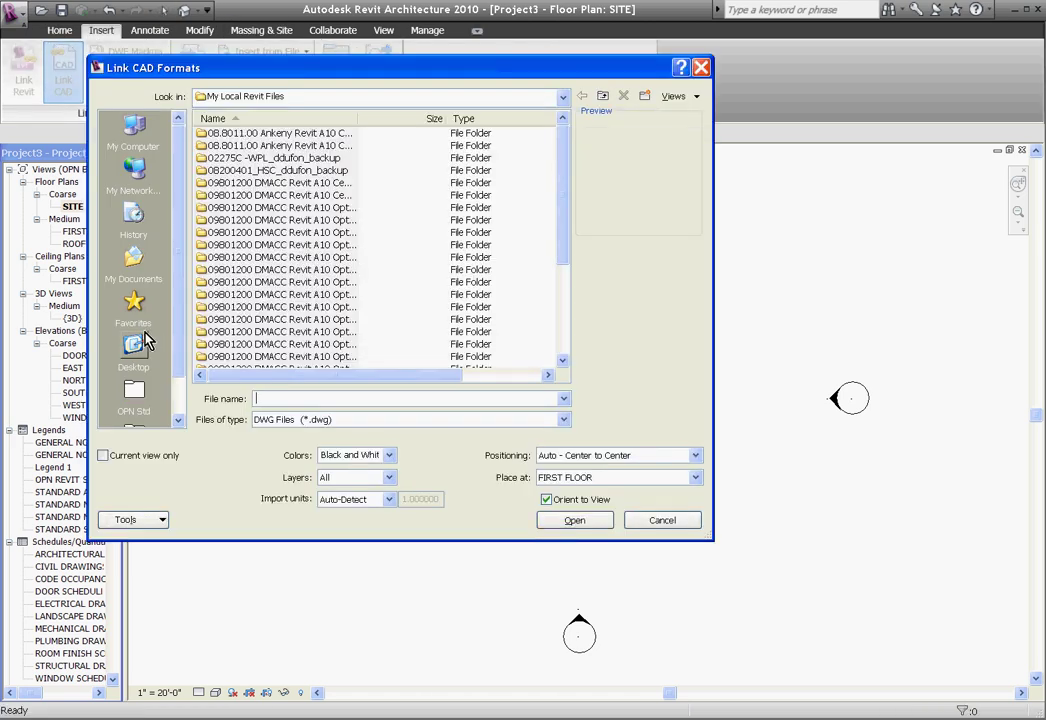
click(133, 350)
drag(563, 222, 565, 238)
double_click(212, 297)
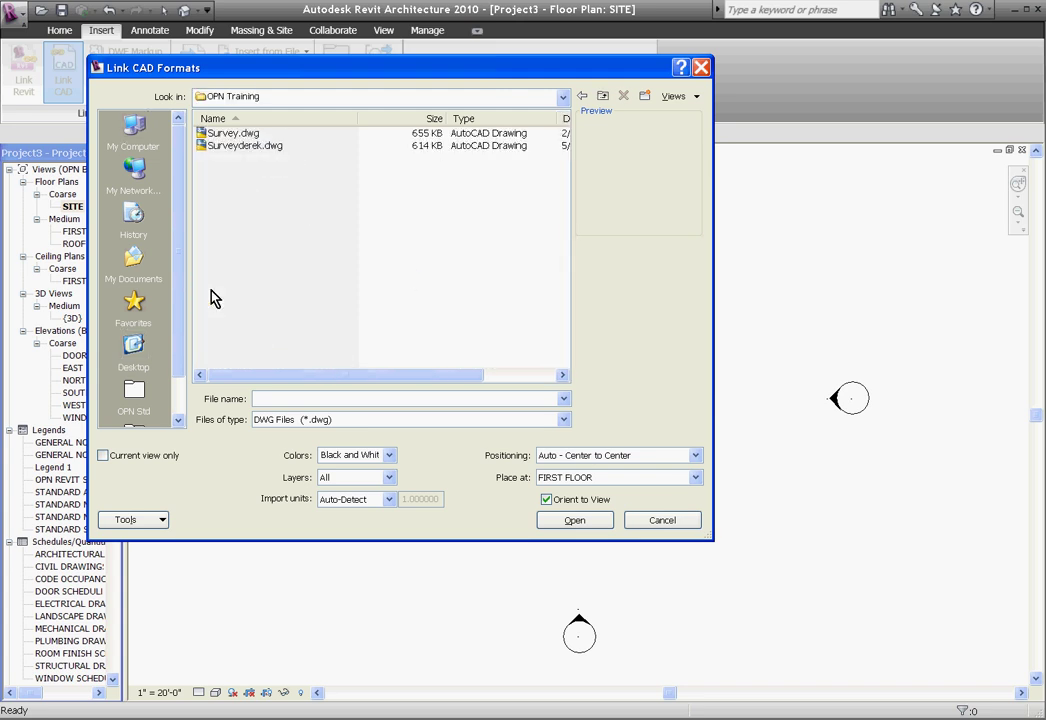
click(212, 133)
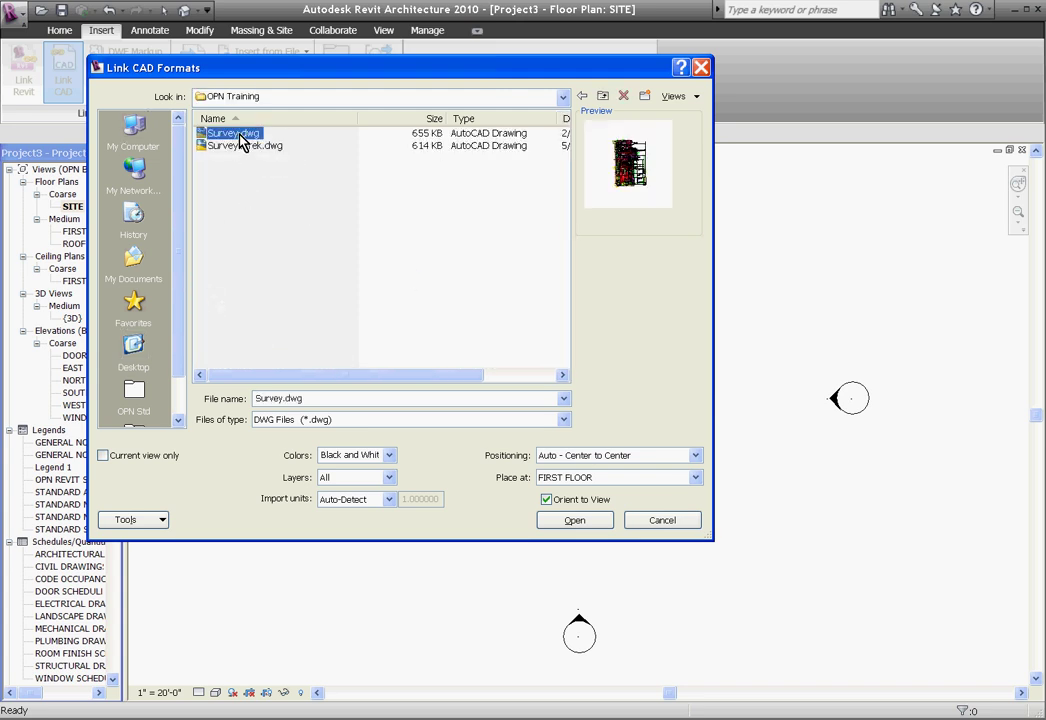
Link Survey.dwg with Black and White colours and only visible layers
click(389, 457)
click(393, 493)
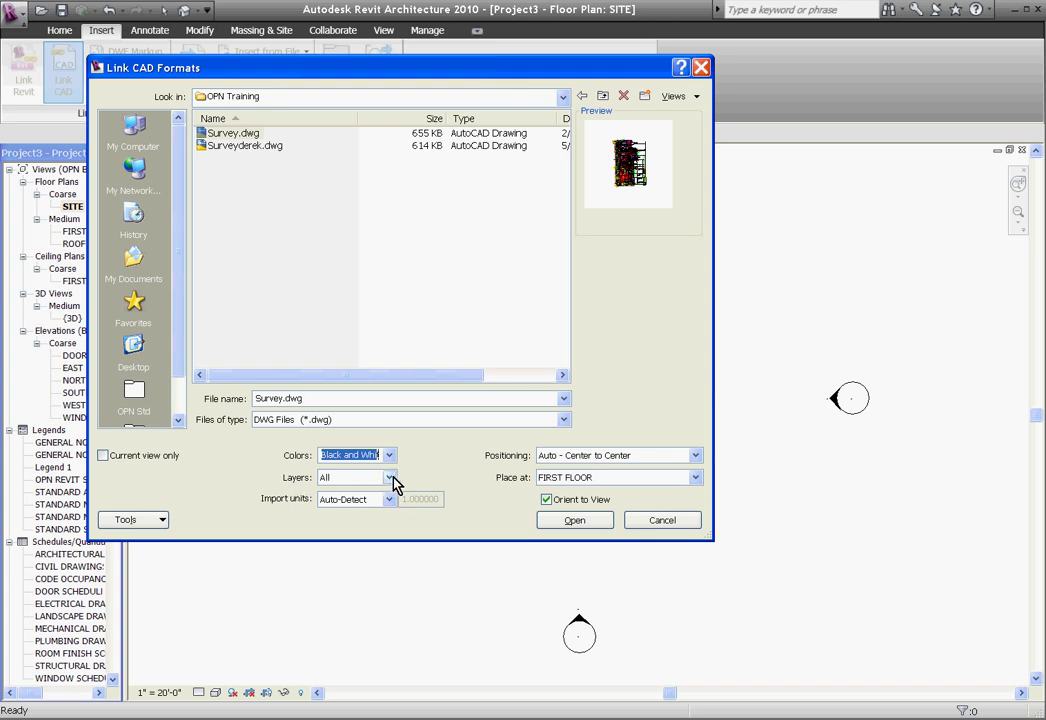
click(390, 478)
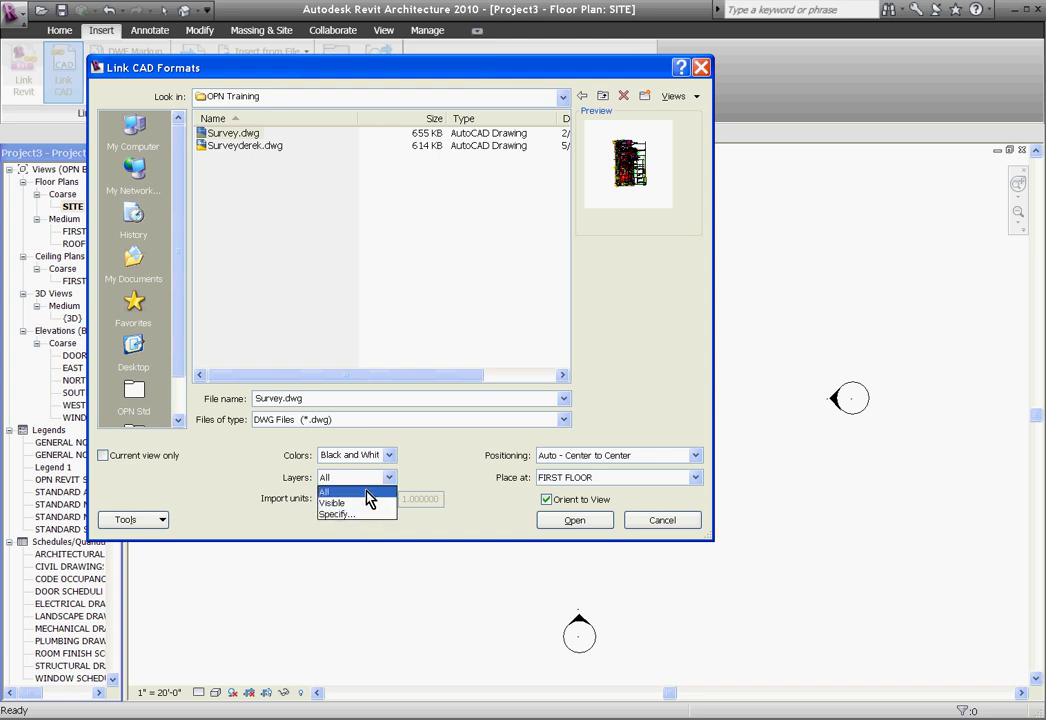
click(366, 503)
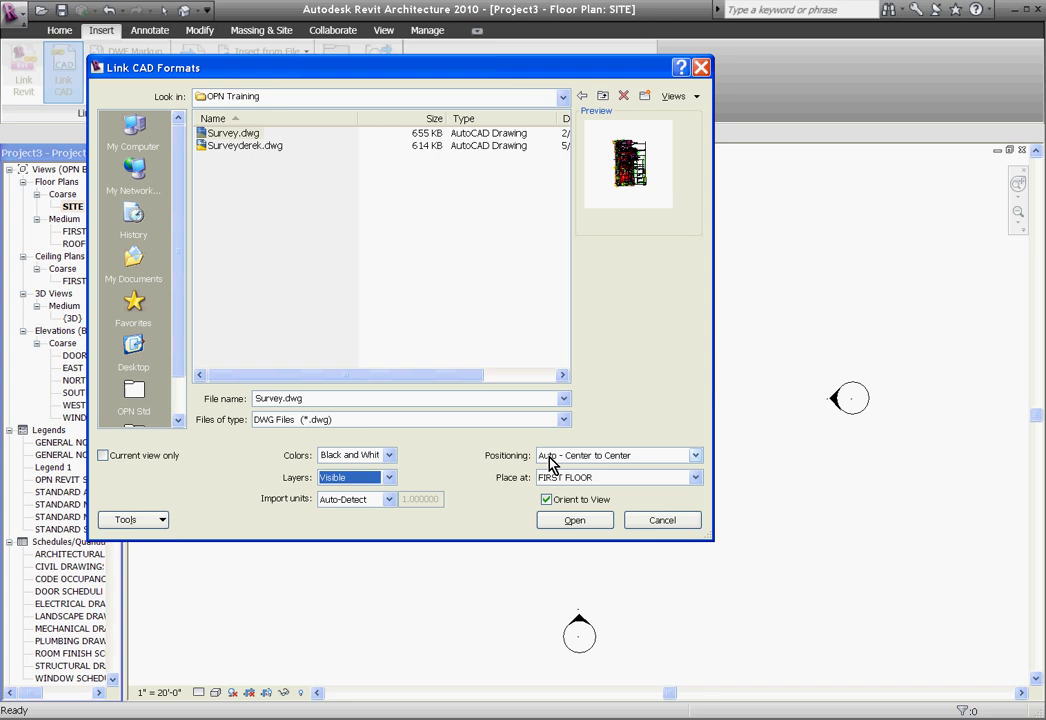
click(575, 520)
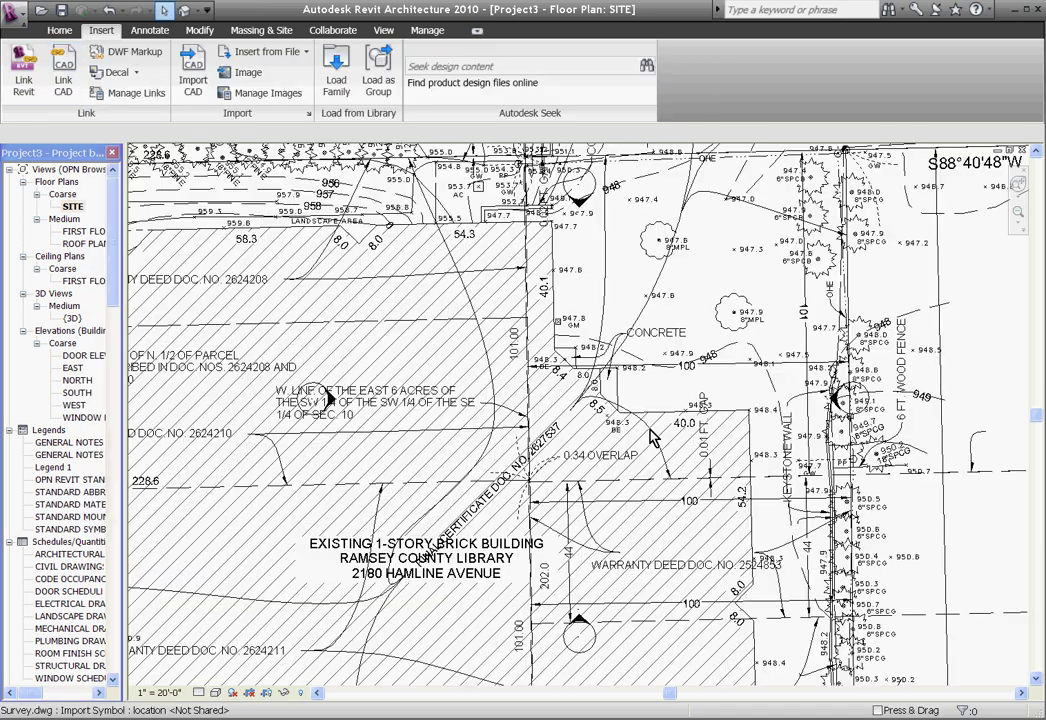
Zoom out to show the whole linked survey, then switch to the Default 3D View
scroll(679, 429, down, 6)
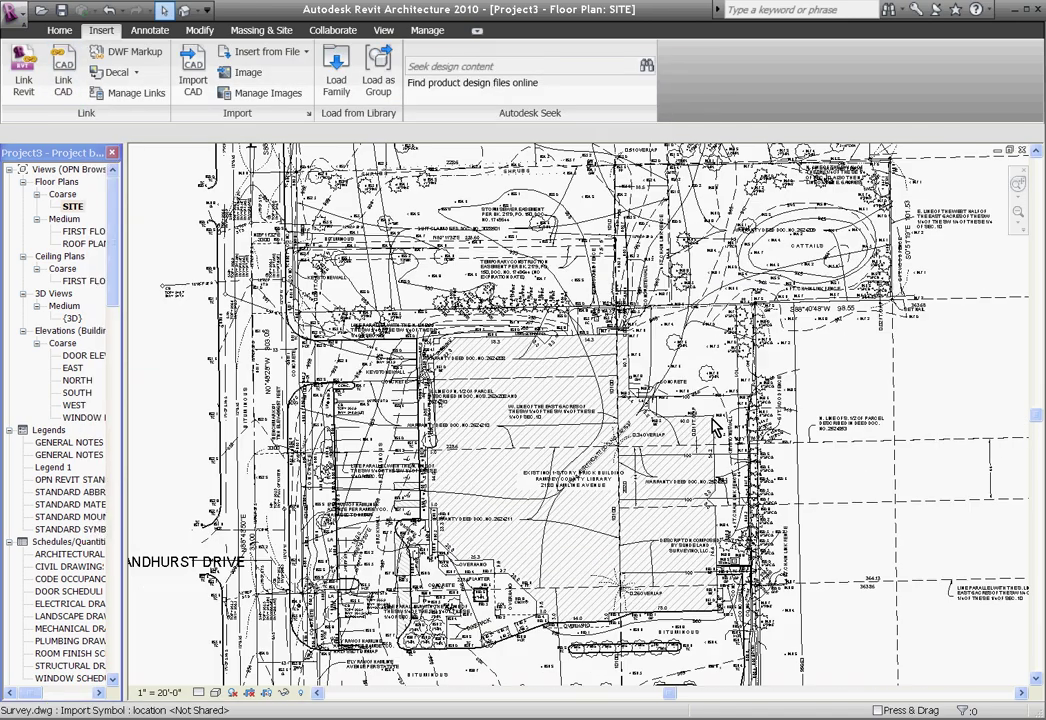
scroll(712, 428, down, 3)
scroll(519, 316, down, 1)
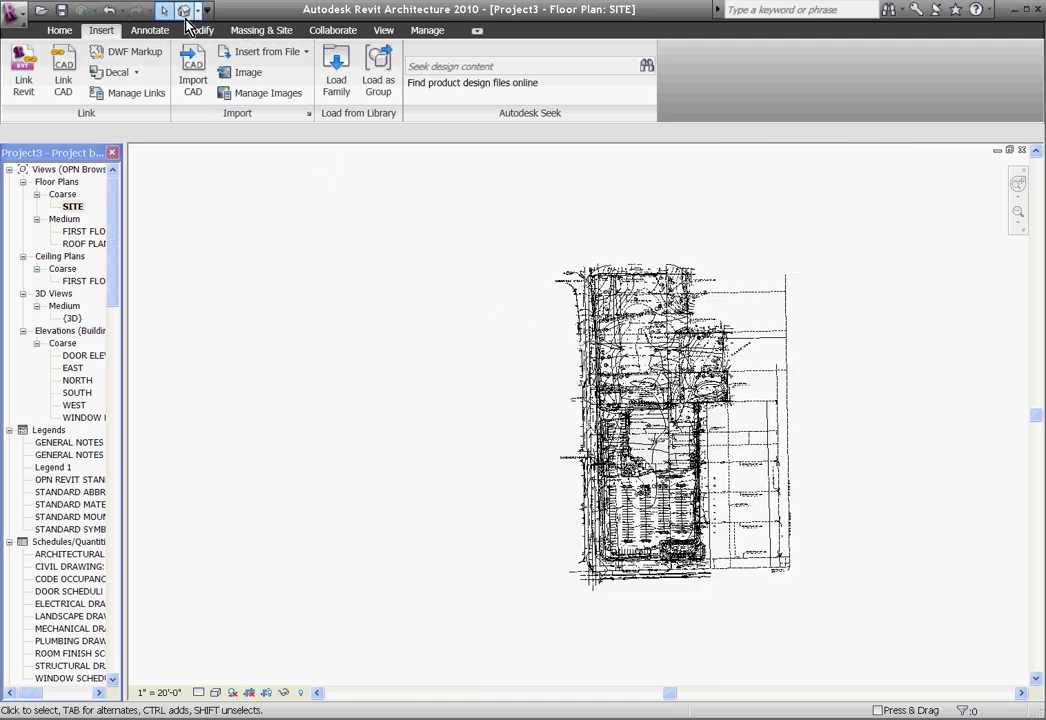
click(185, 12)
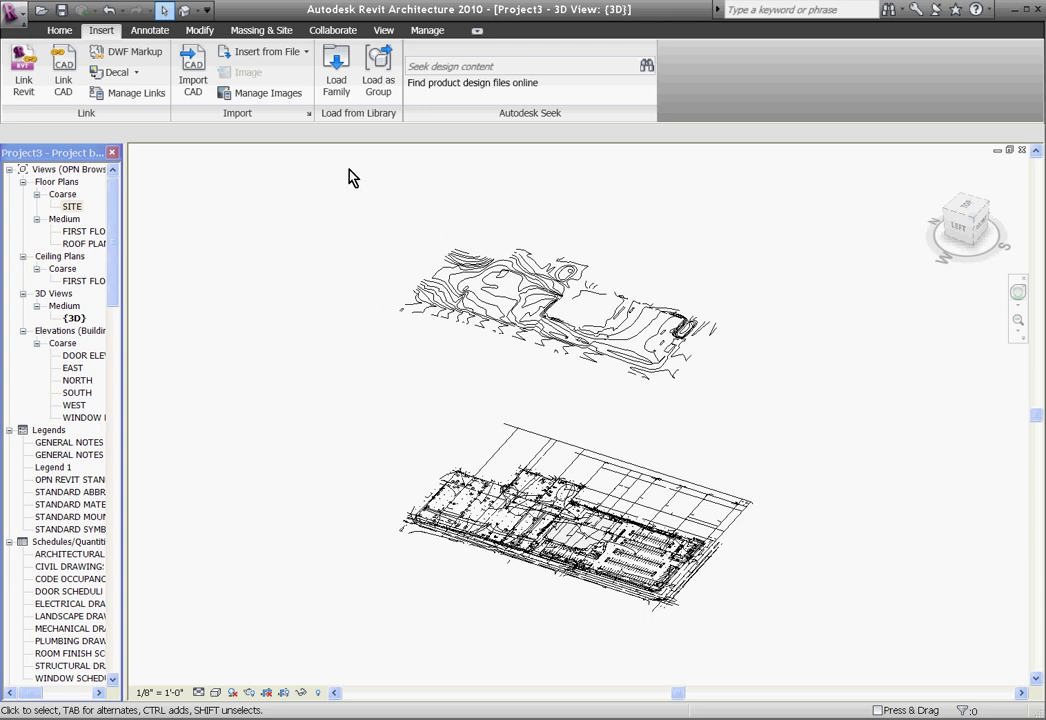
Start a toposurface from an import instance, picking the linked survey drawing
click(253, 34)
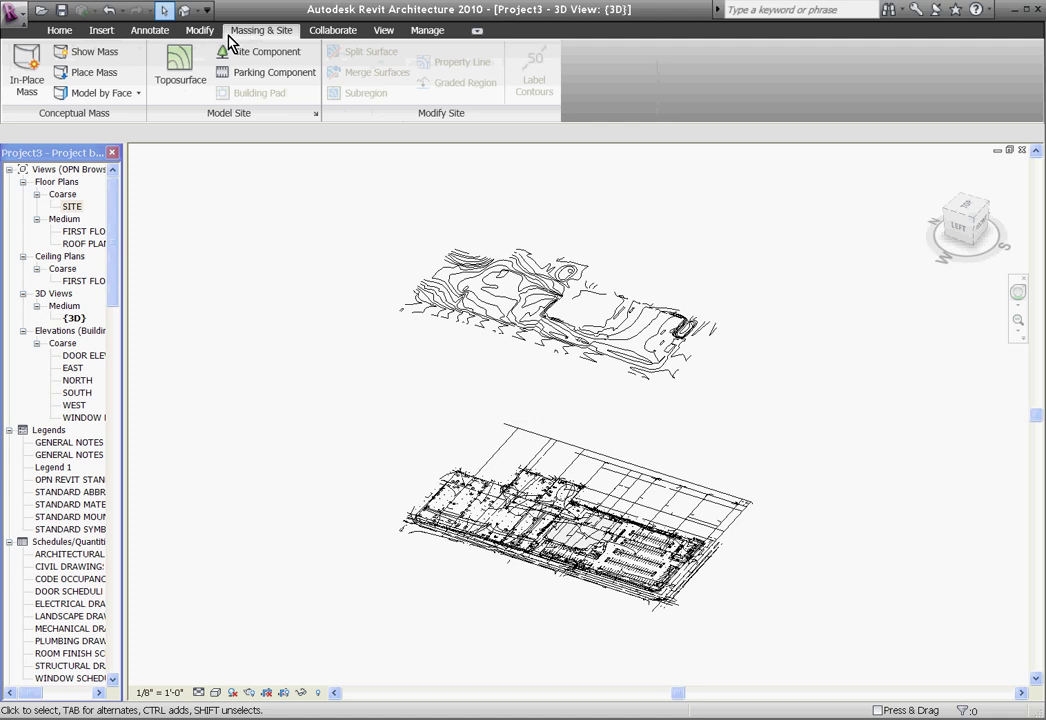
click(170, 75)
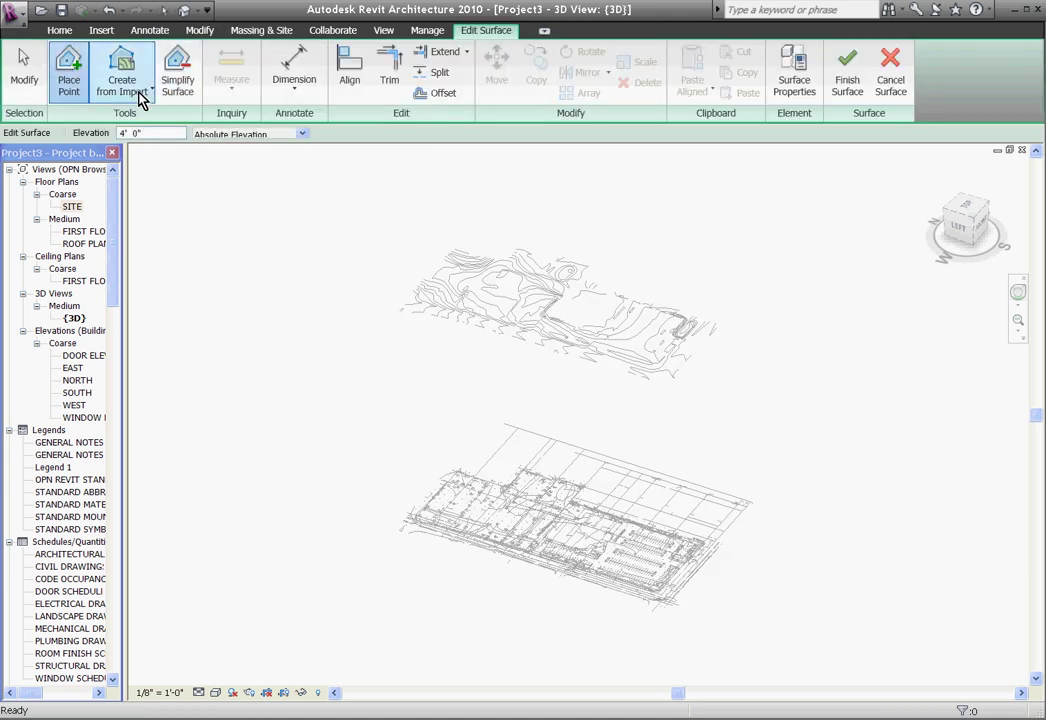
click(140, 95)
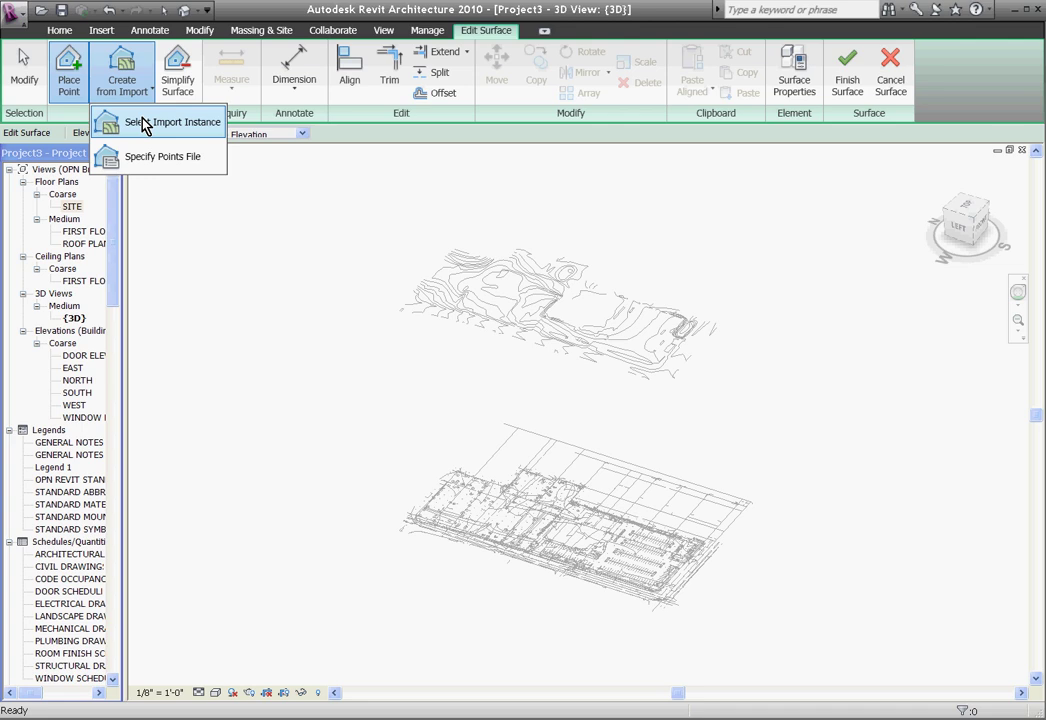
click(143, 123)
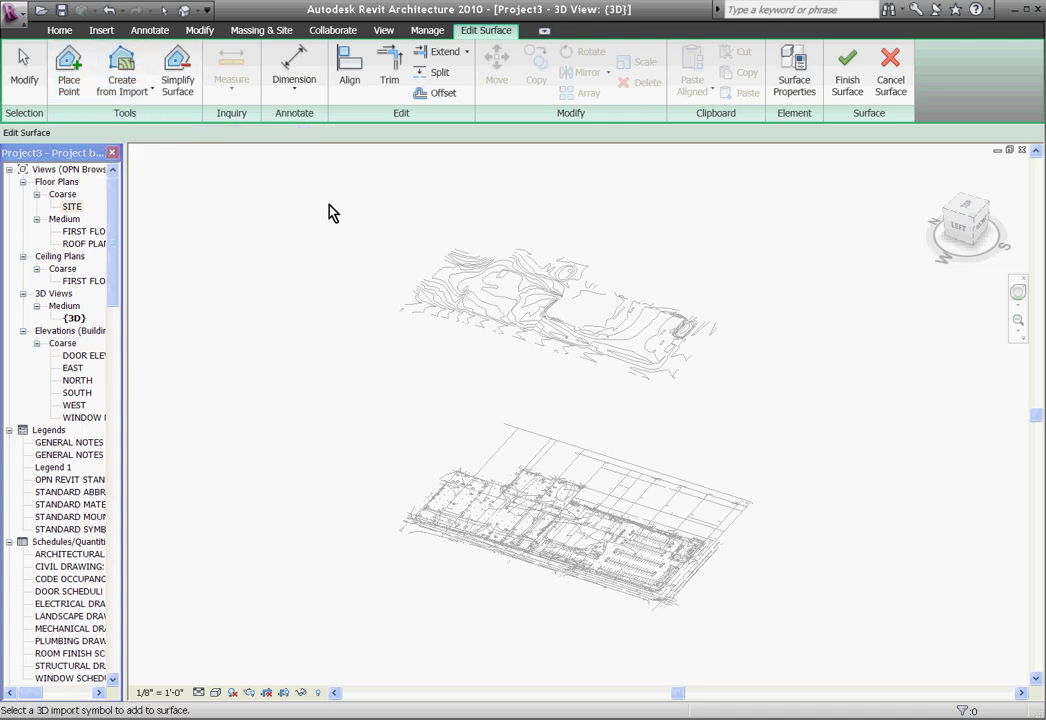
click(435, 292)
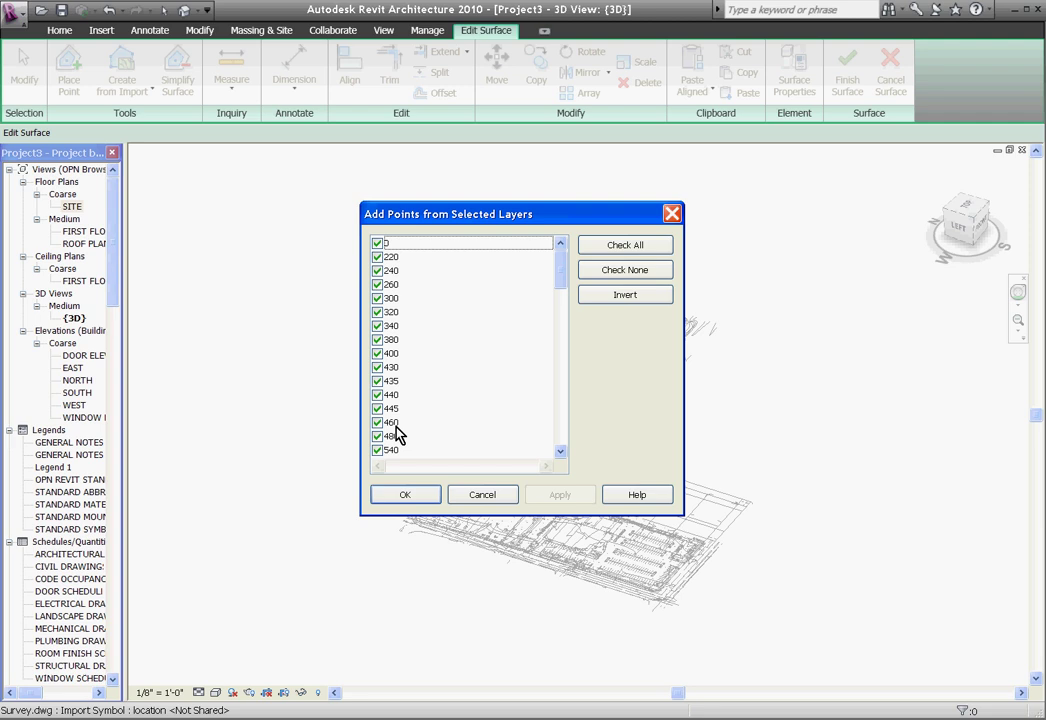
Add points only from the CONT and CONT-H layers, unchecking all others
click(598, 270)
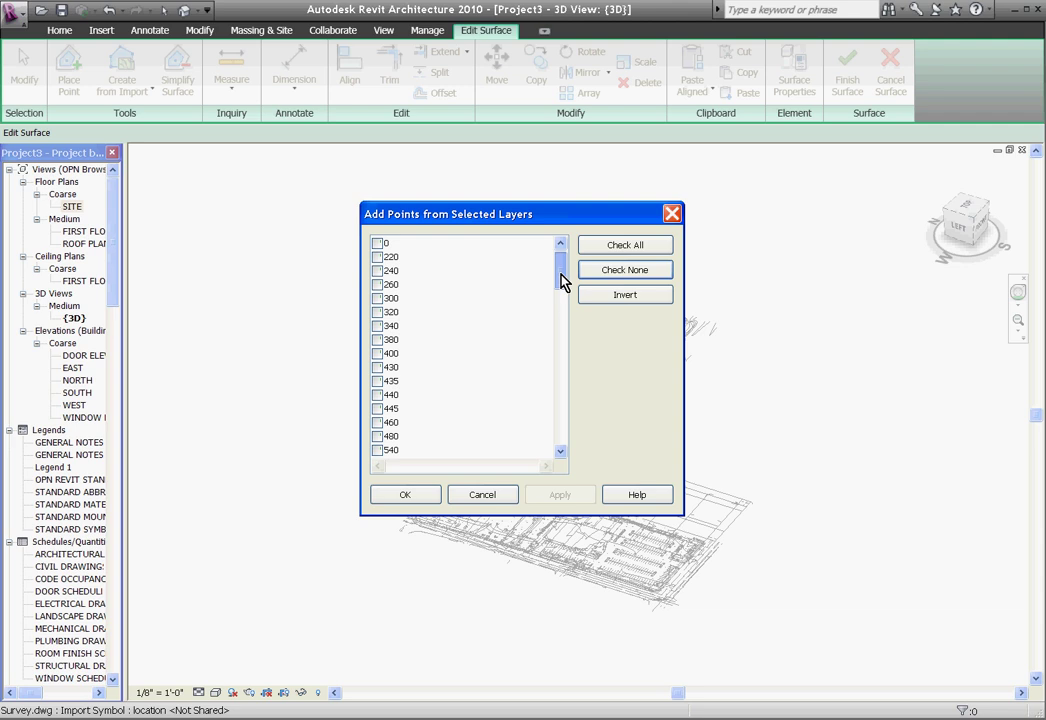
drag(562, 280, 560, 330)
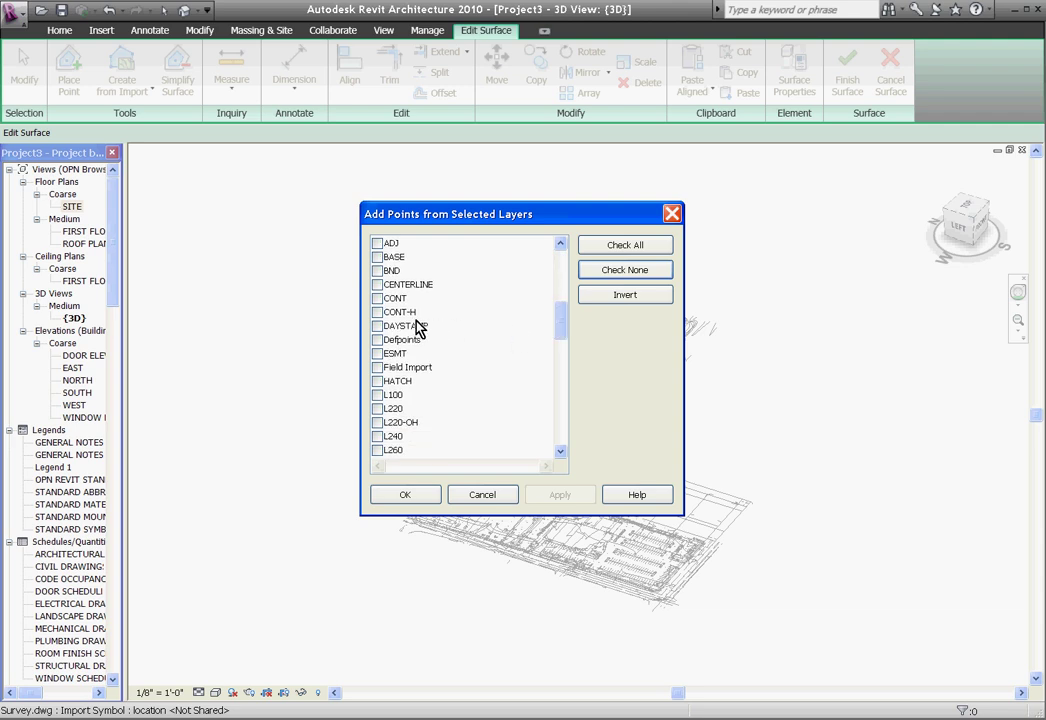
click(377, 298)
click(377, 312)
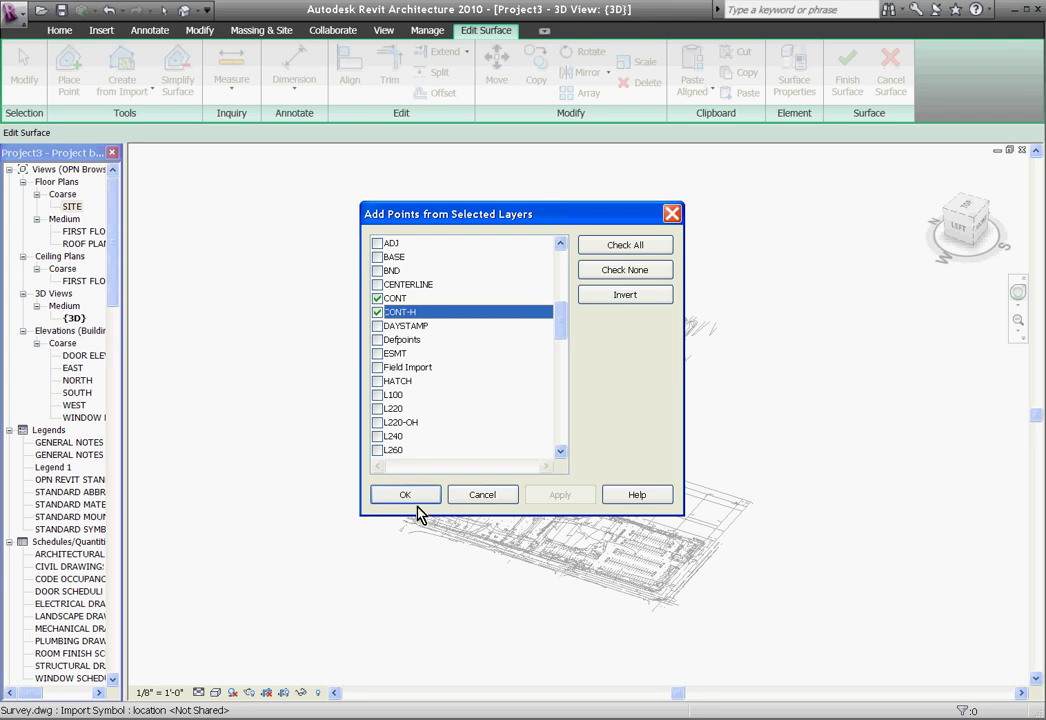
click(423, 496)
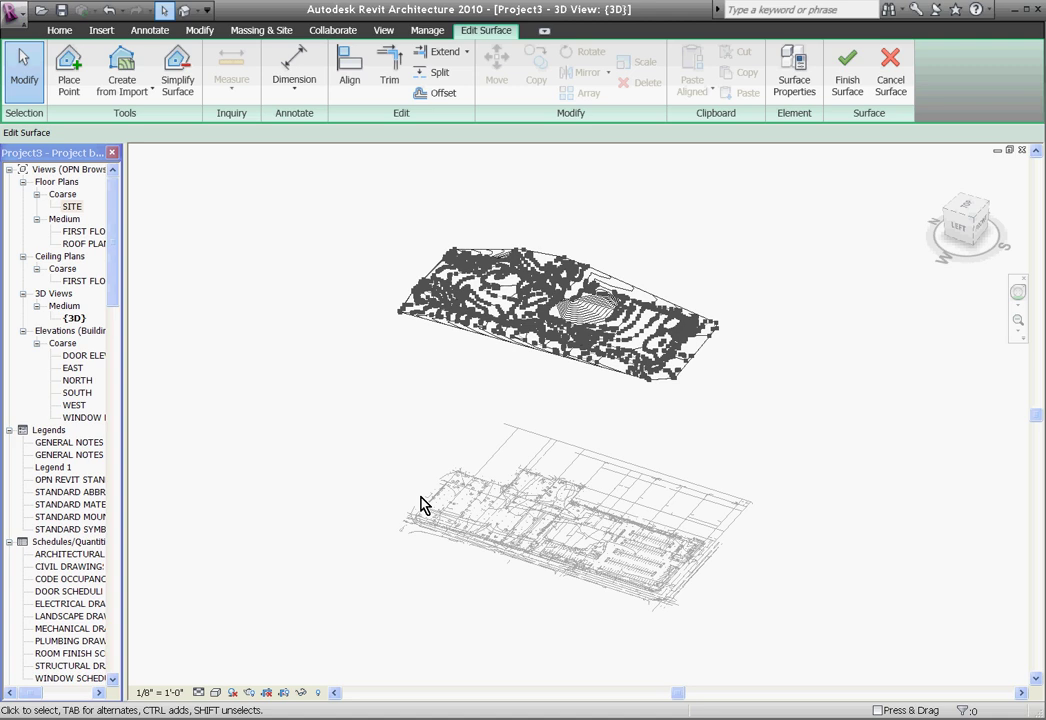
Finish the toposurface and unload the Survey.dwg link in Manage Links
click(845, 84)
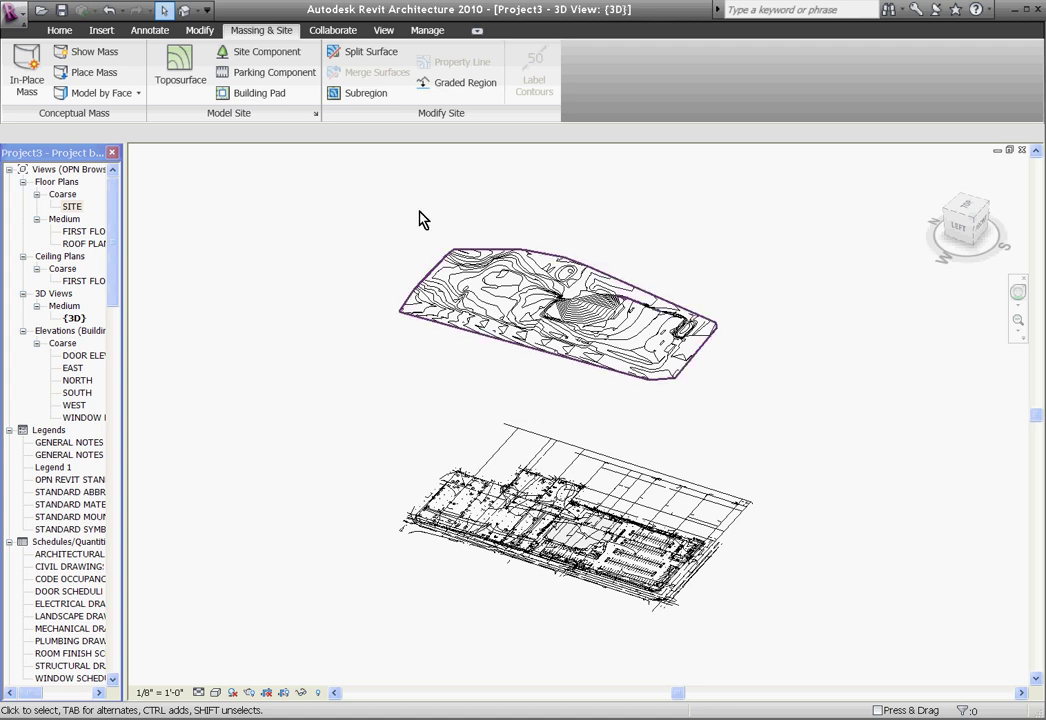
click(427, 33)
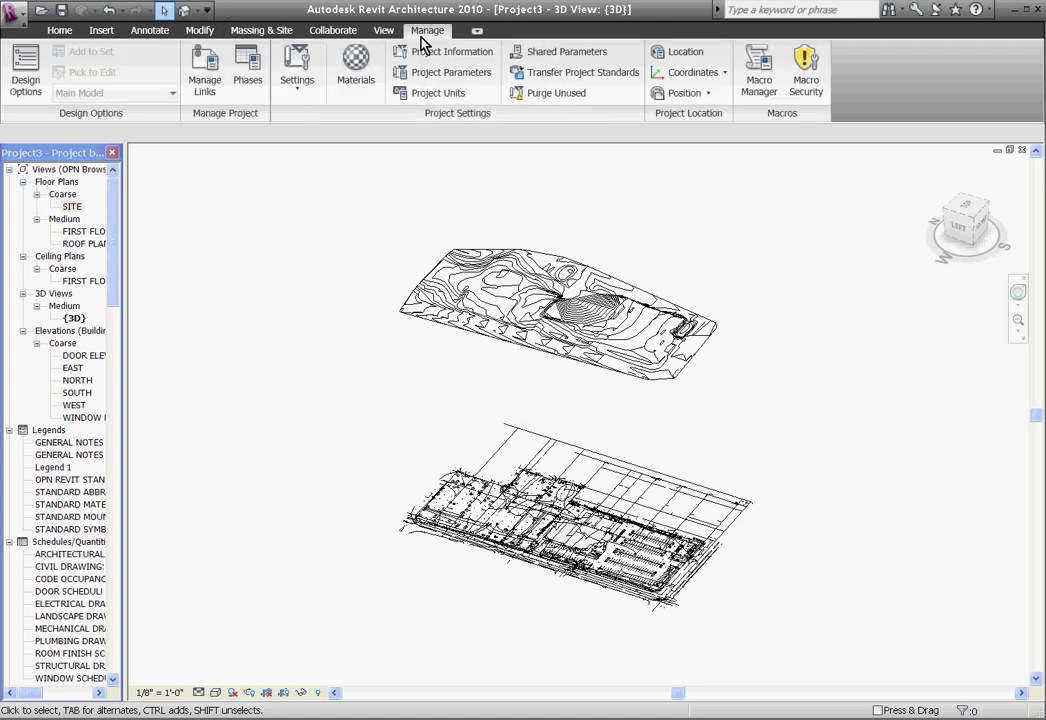
click(207, 85)
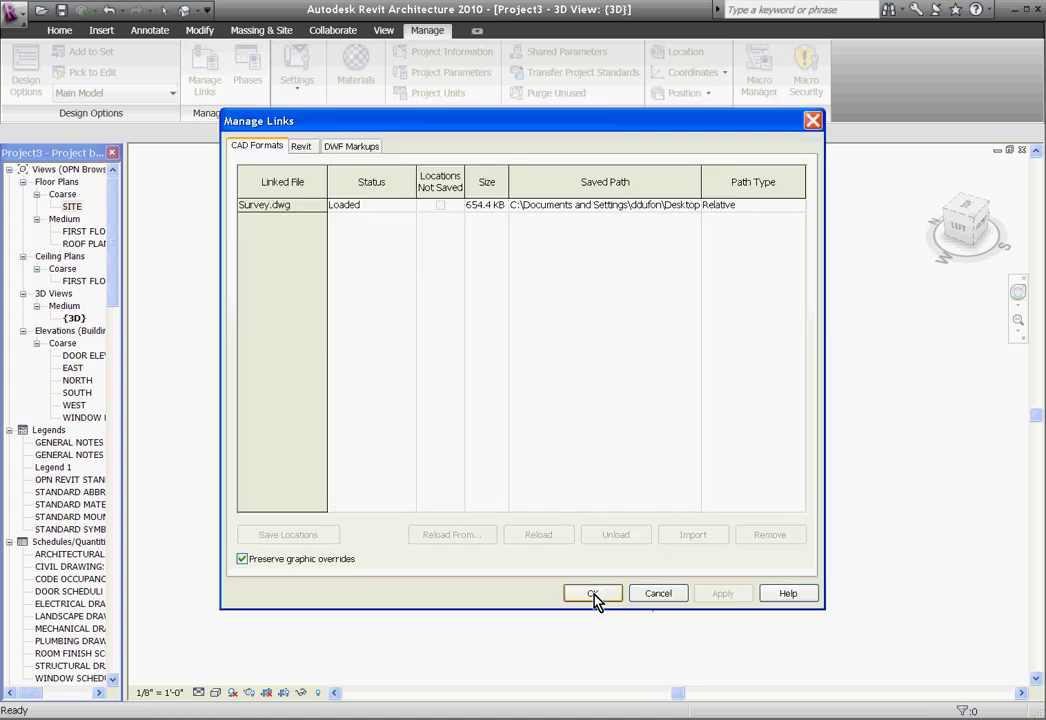
click(261, 204)
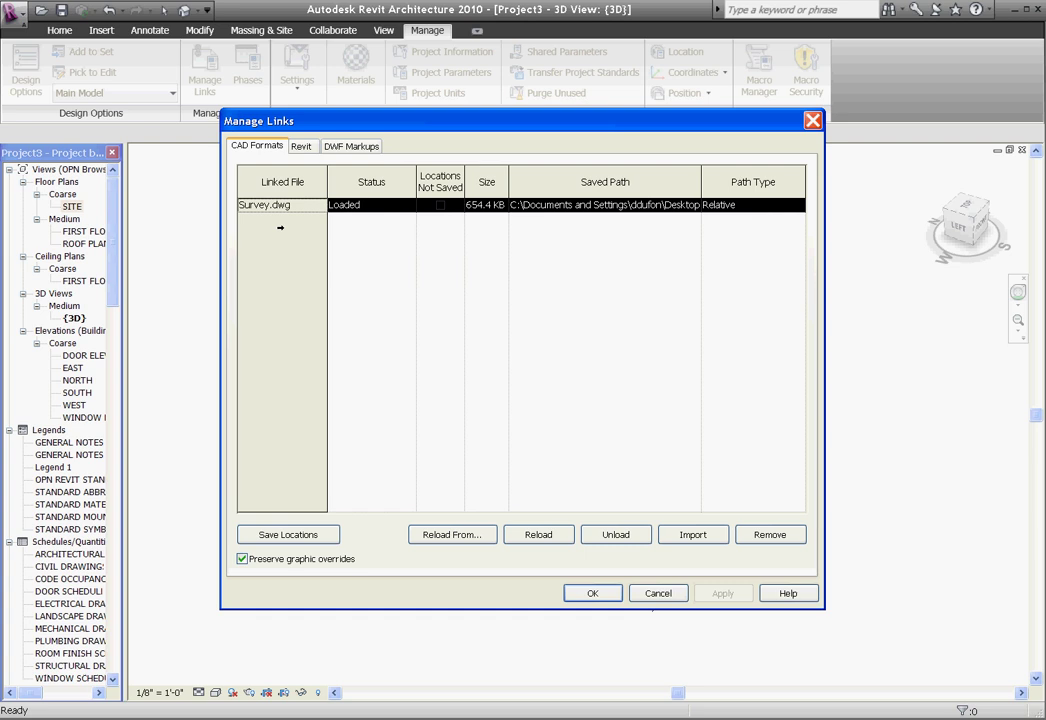
click(613, 537)
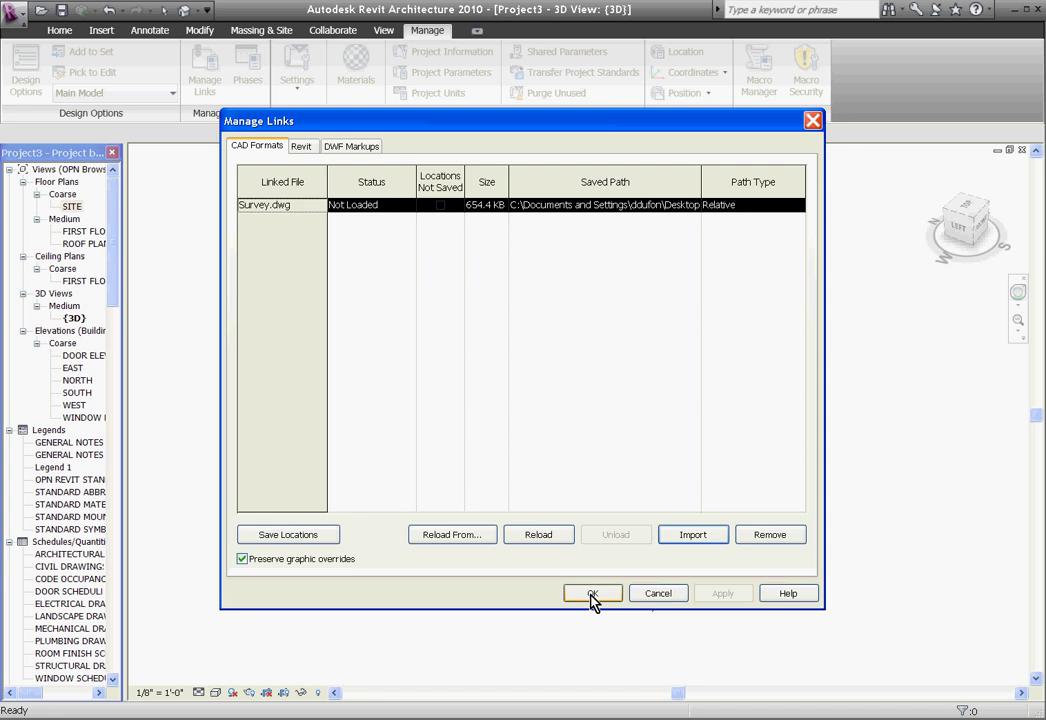
click(592, 594)
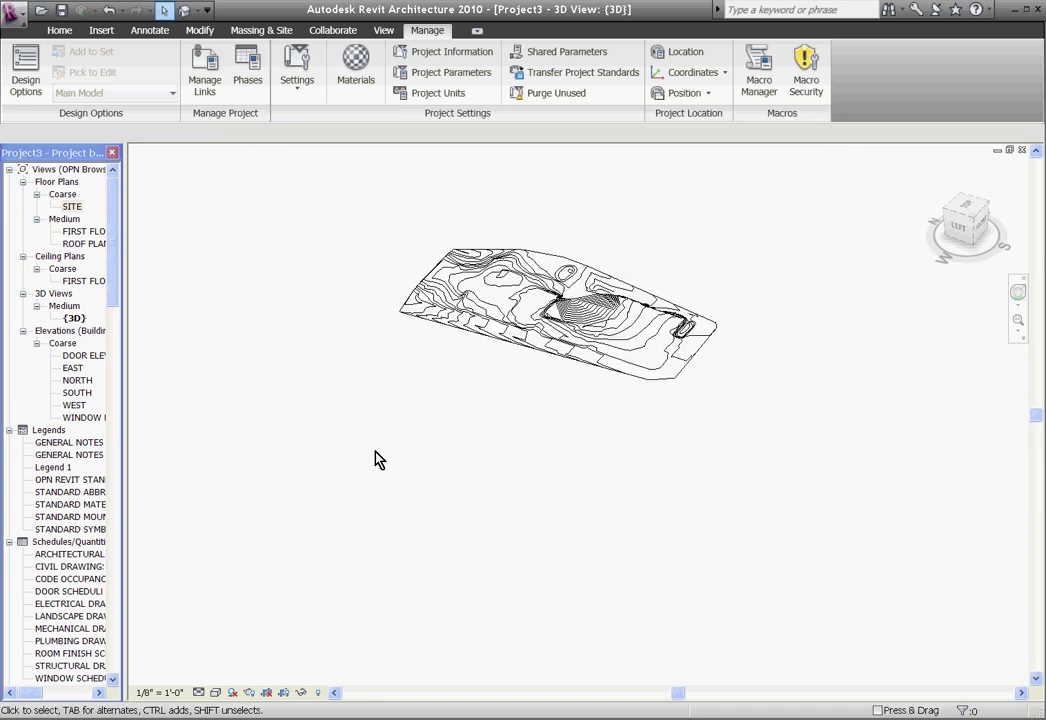
Open the EAST elevation view and zoom in on the levels
click(74, 369)
double_click(74, 369)
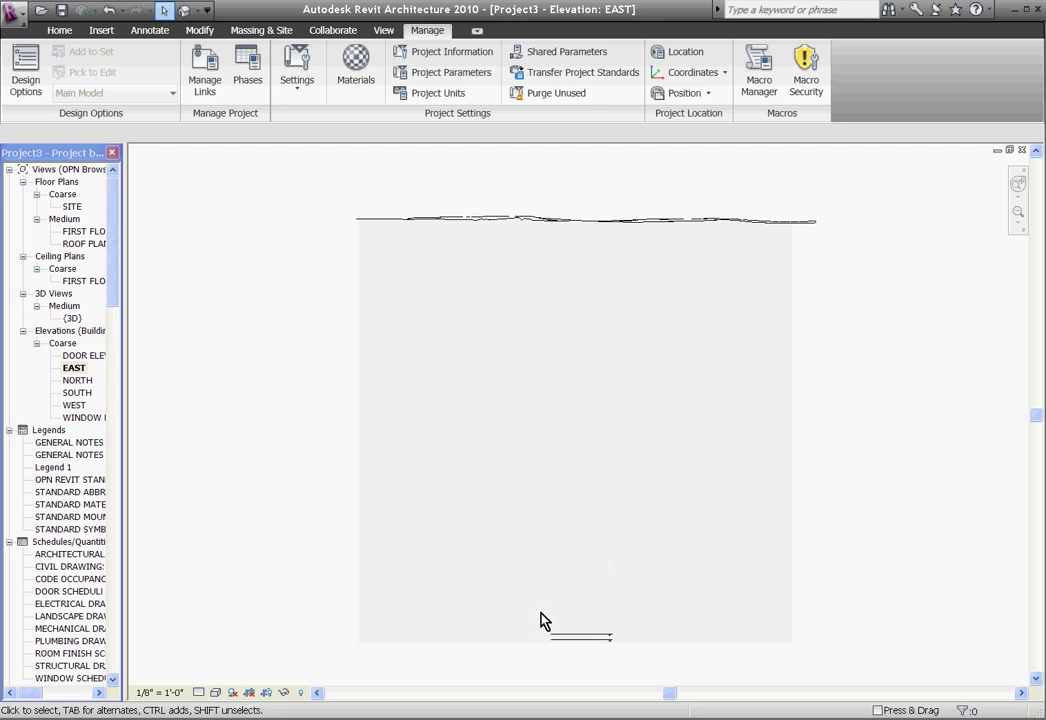
scroll(588, 668, up, 6)
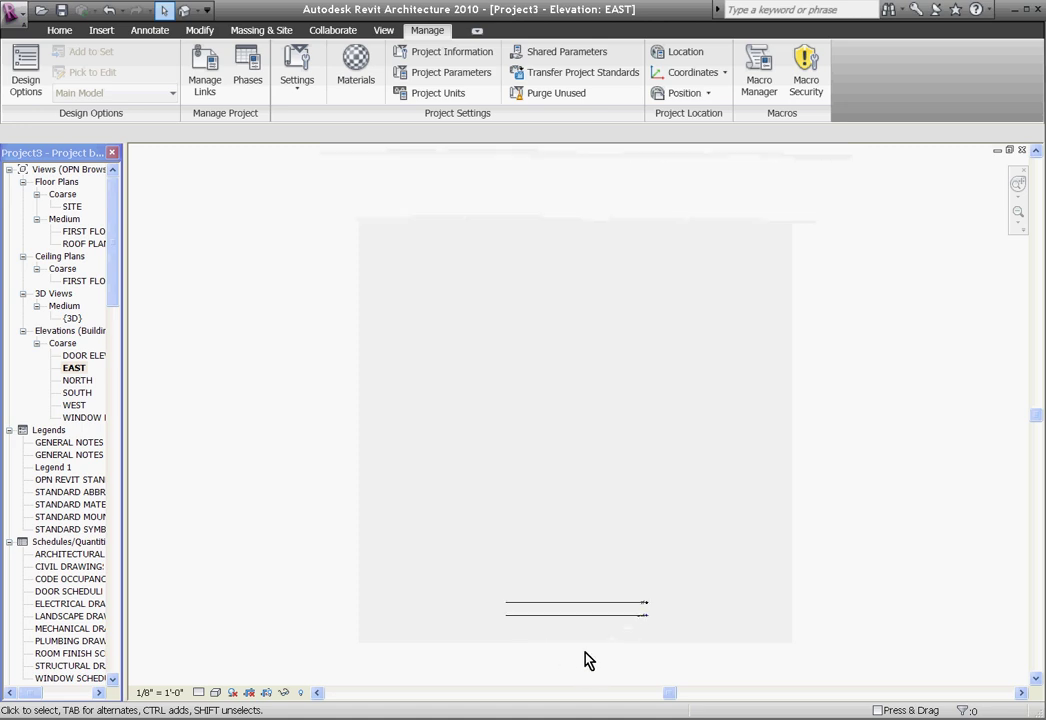
scroll(601, 642, up, 3)
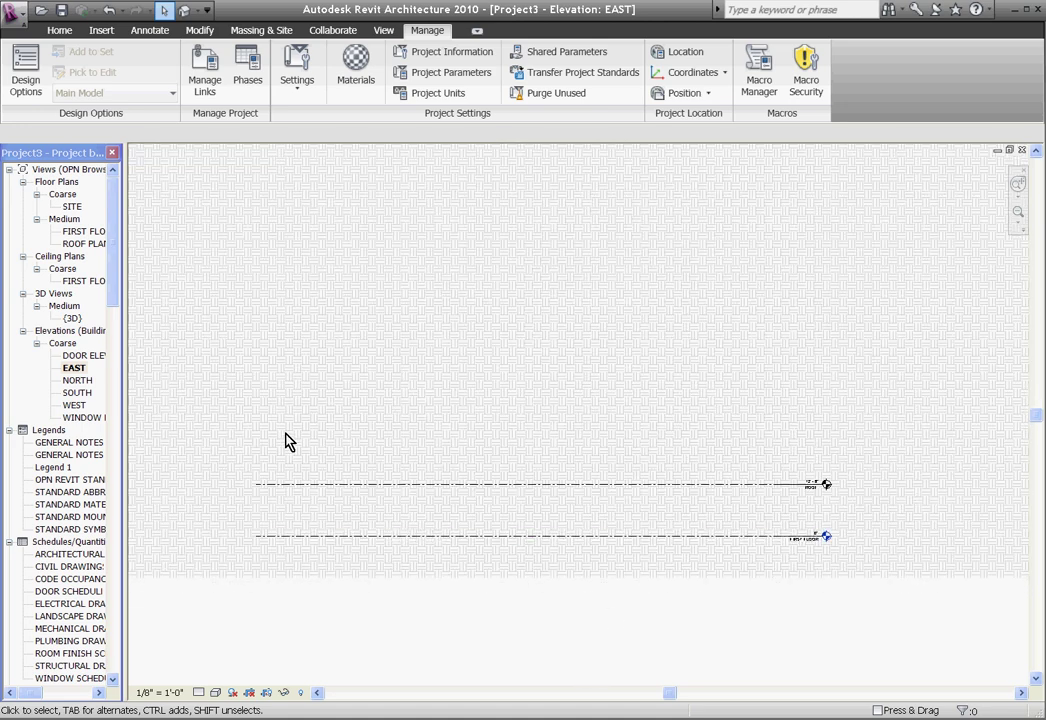
Move both level lines up 950'
drag(230, 440, 905, 627)
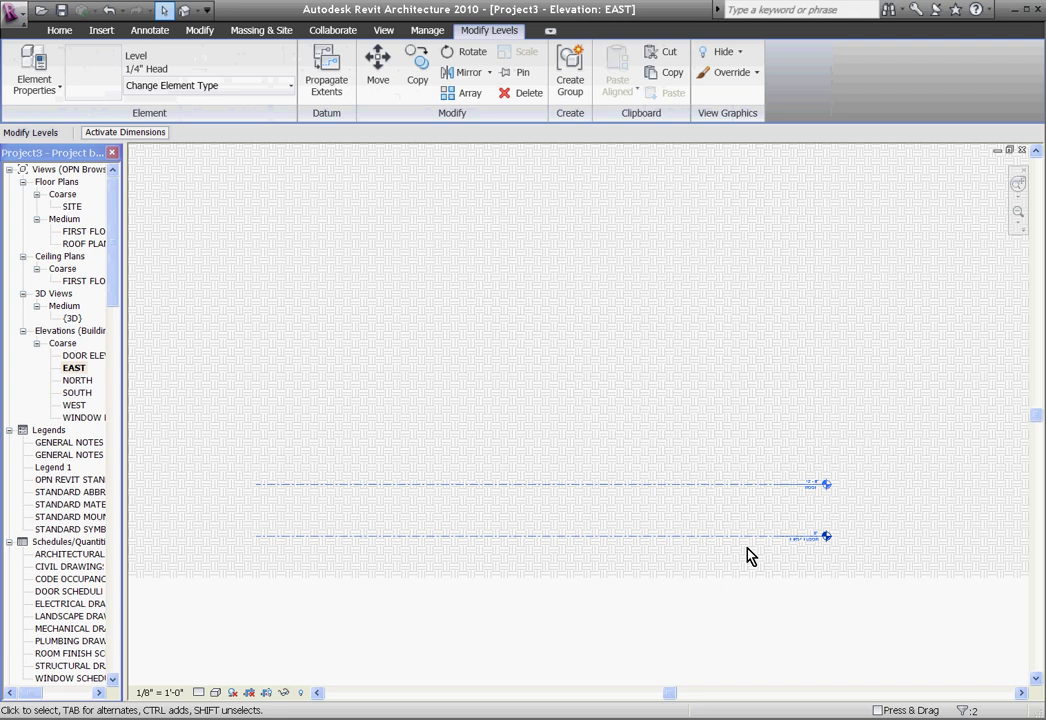
click(377, 70)
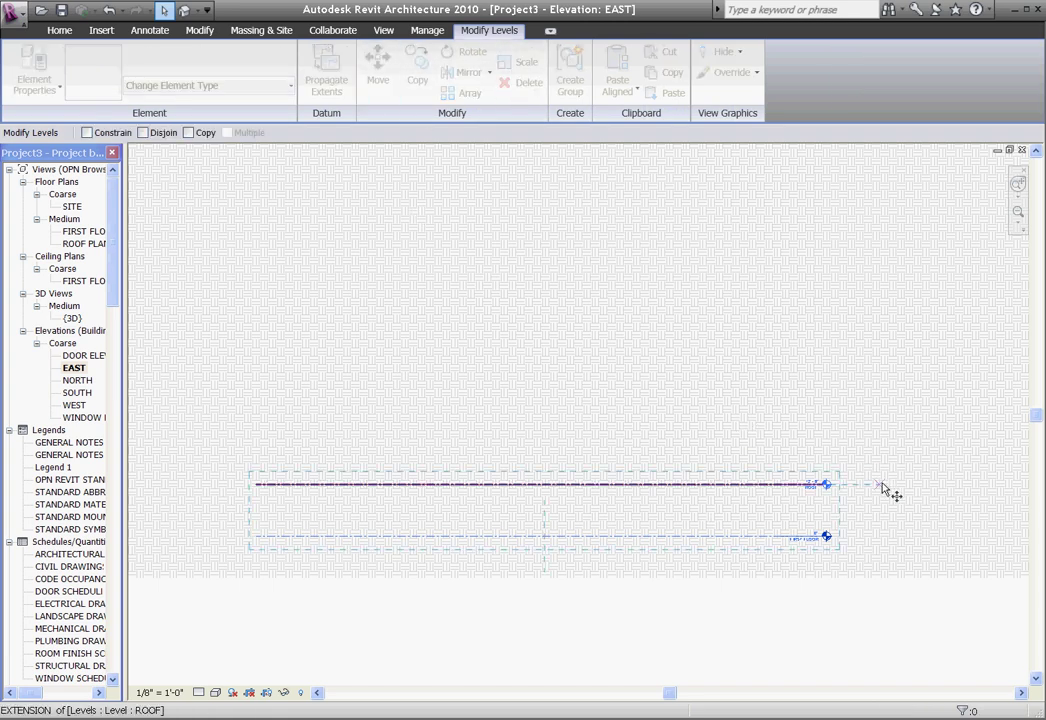
click(889, 486)
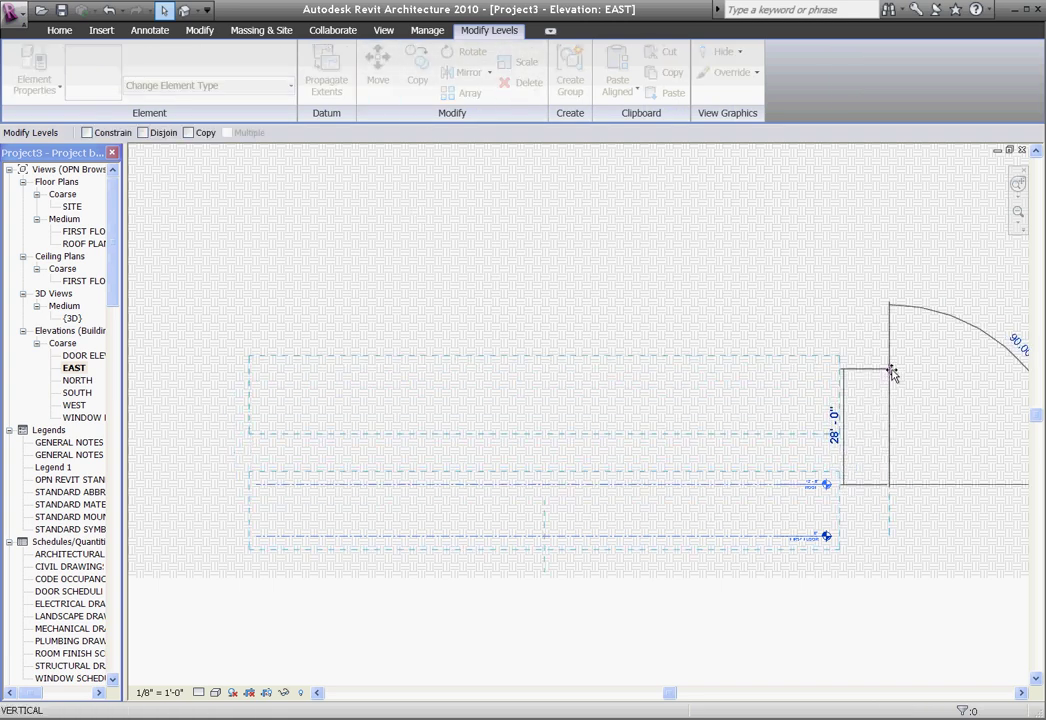
text(950')
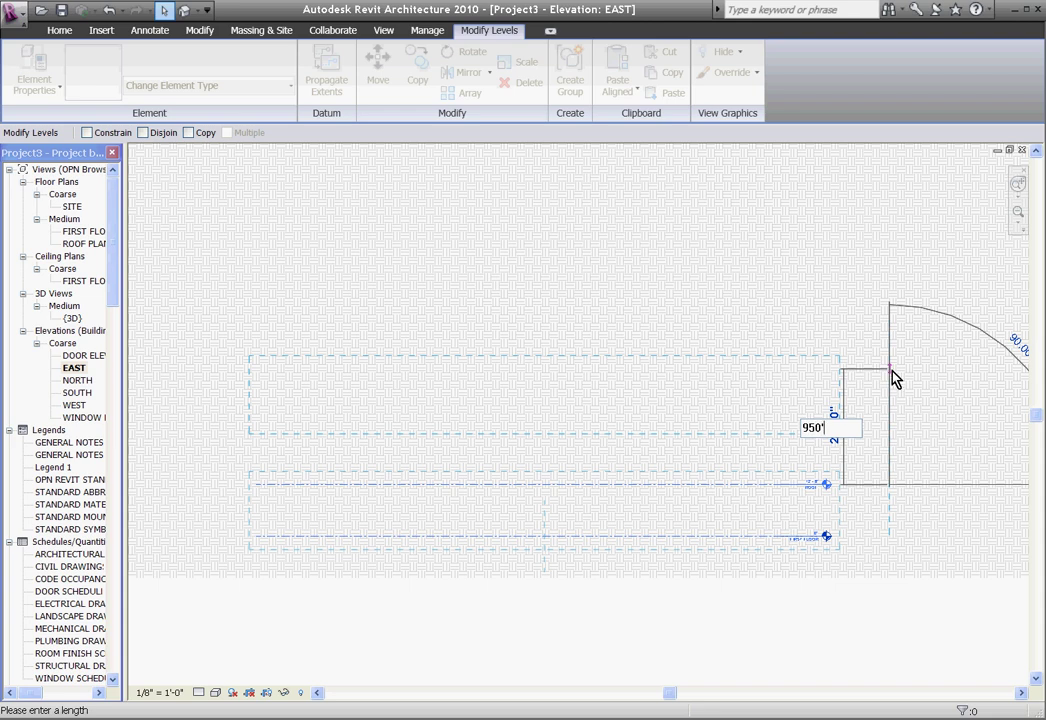
key(Return)
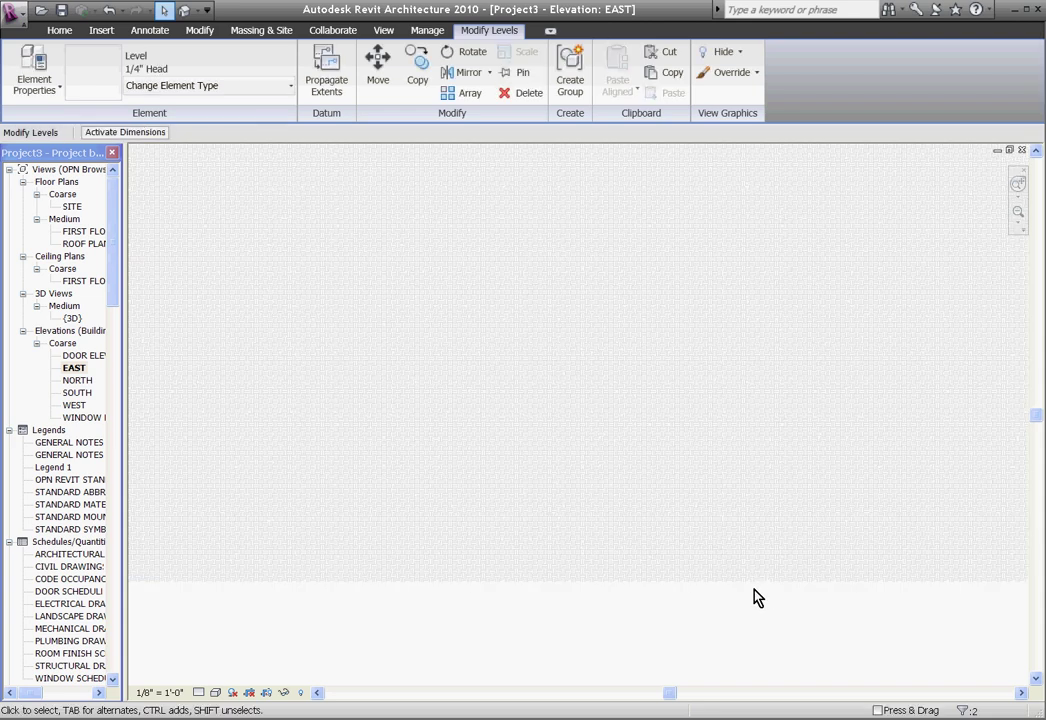
Zoom to confirm FIRST FLOOR reads 950' - 0" above the terrain, then clear the selection
scroll(745, 202, up, 3)
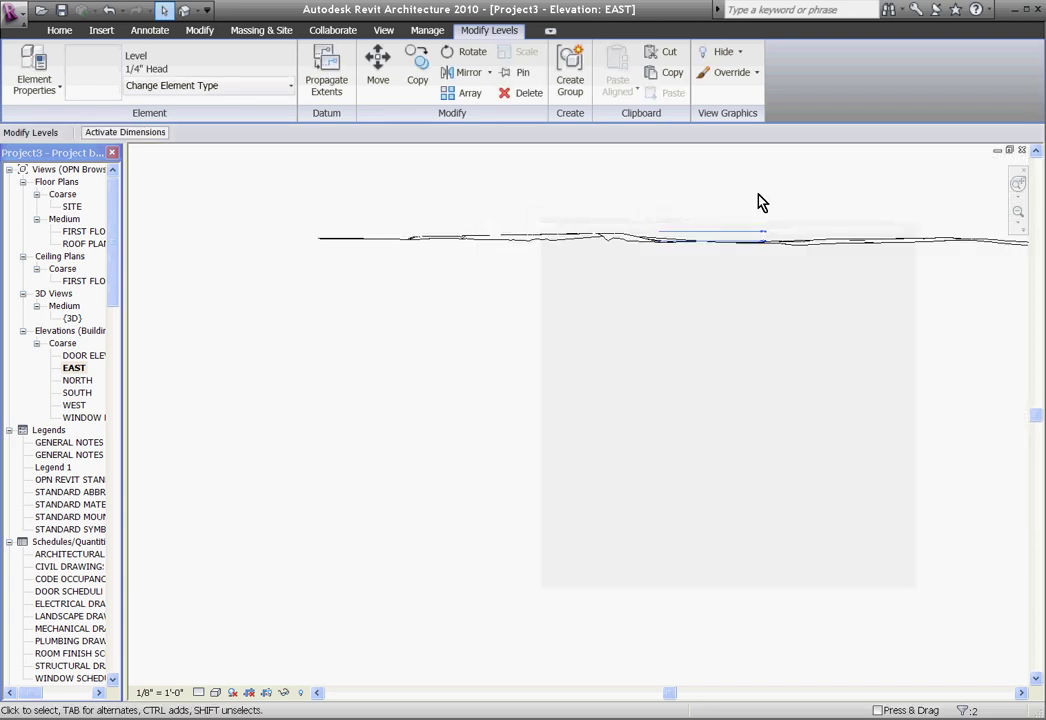
scroll(726, 245, up, 3)
scroll(766, 350, down, 2)
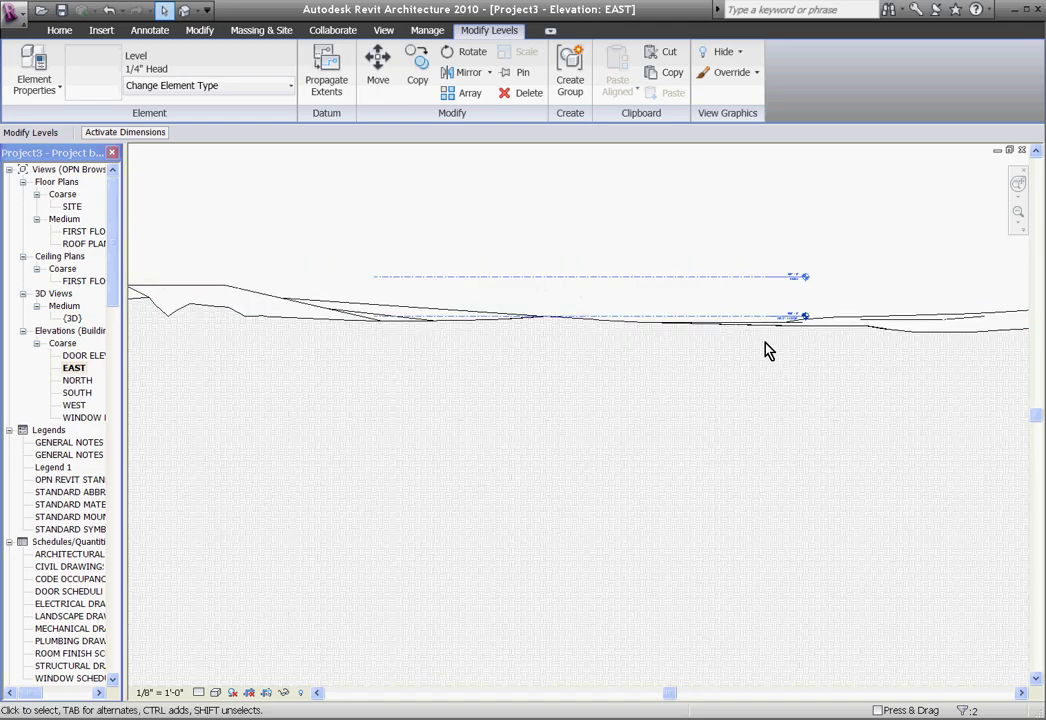
scroll(770, 314, up, 1)
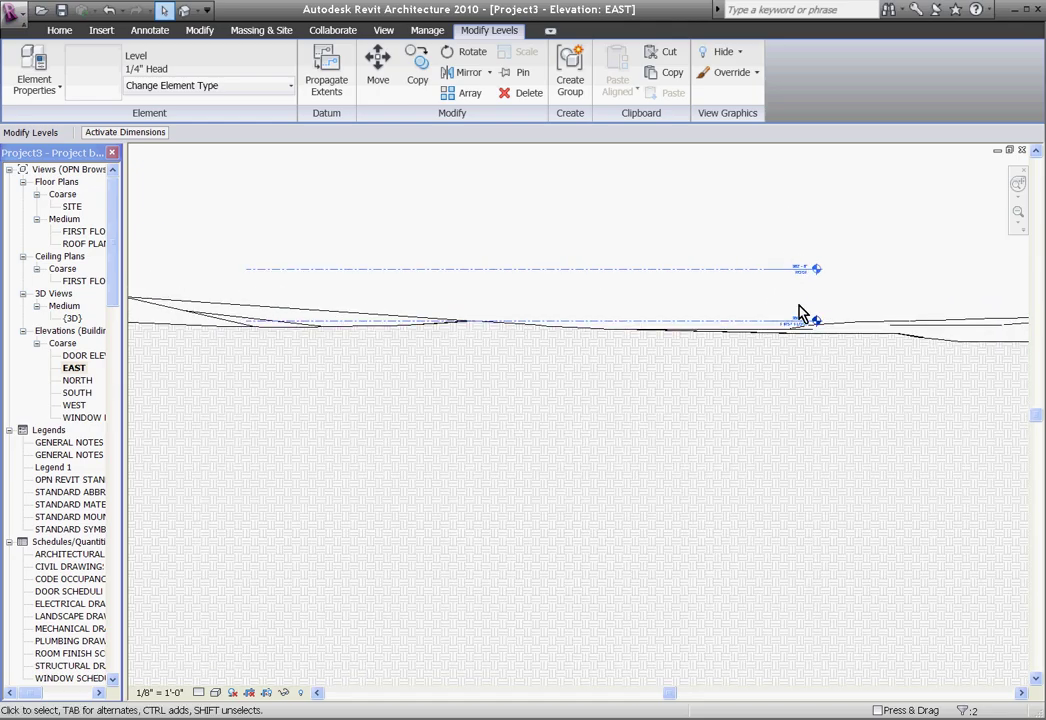
scroll(817, 318, up, 4)
scroll(812, 333, up, 2)
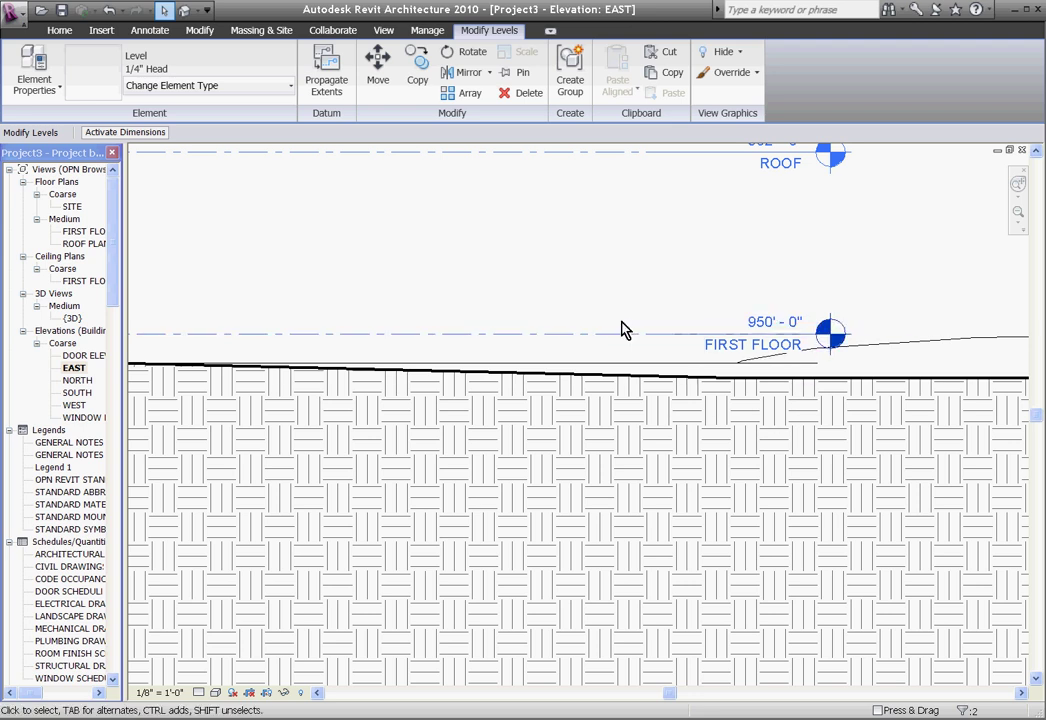
key(Escape)
scroll(614, 300, down, 2)
scroll(622, 290, down, 4)
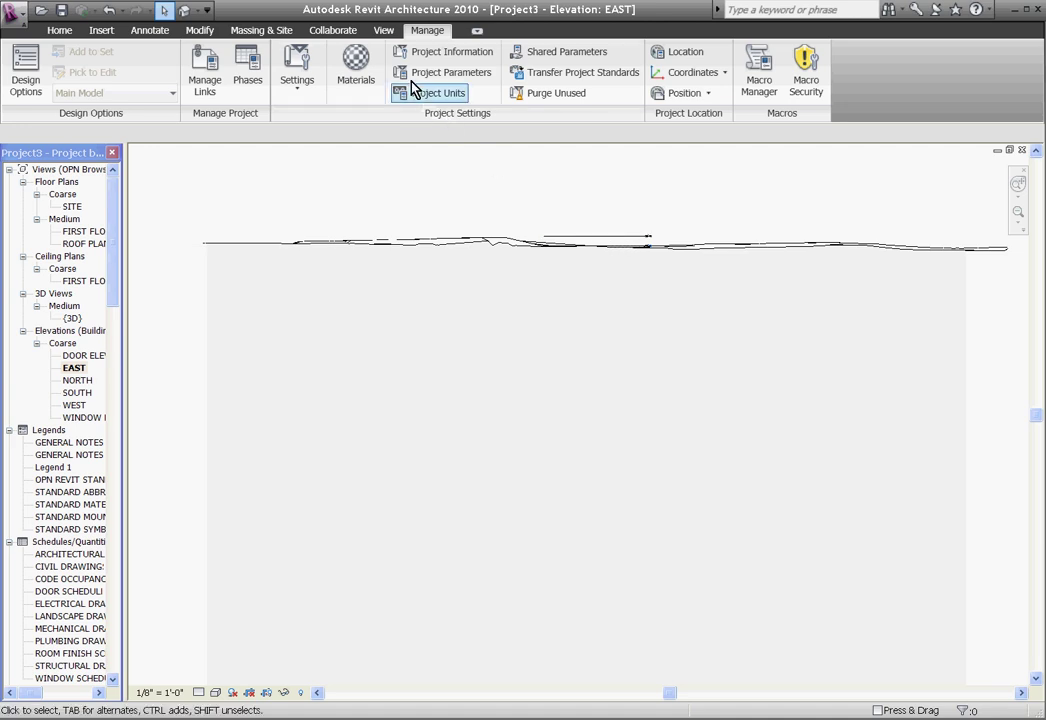
Turn on the Site > Project Base Point subcategory in the EAST elevation's Visibility/Graphics
click(386, 31)
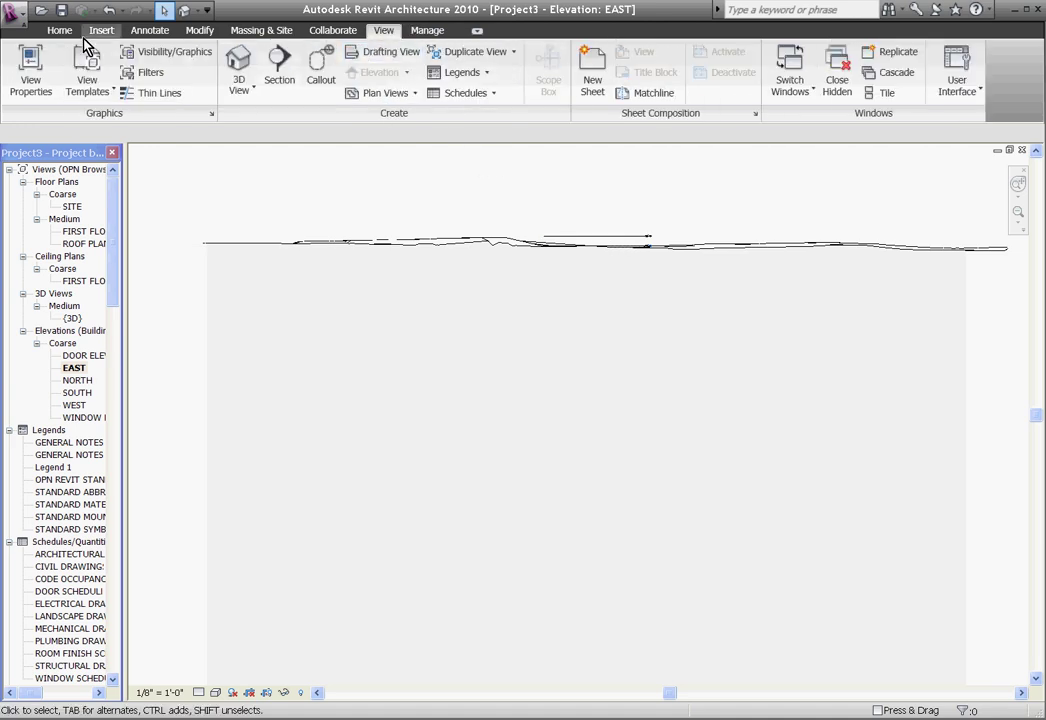
click(183, 60)
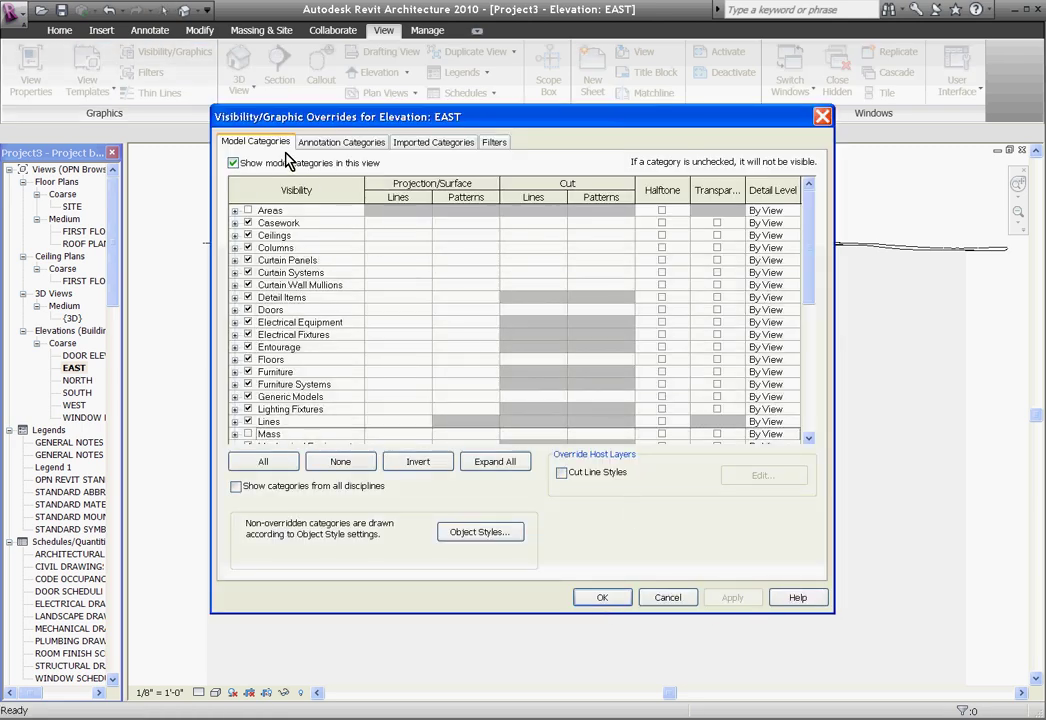
drag(812, 236, 806, 388)
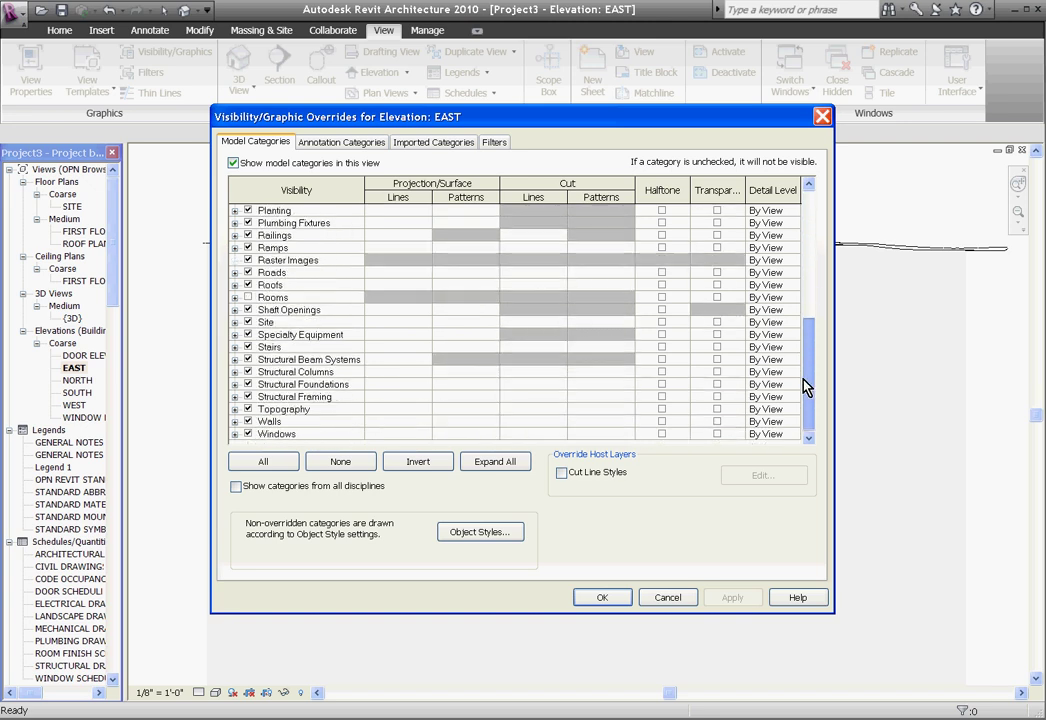
click(235, 323)
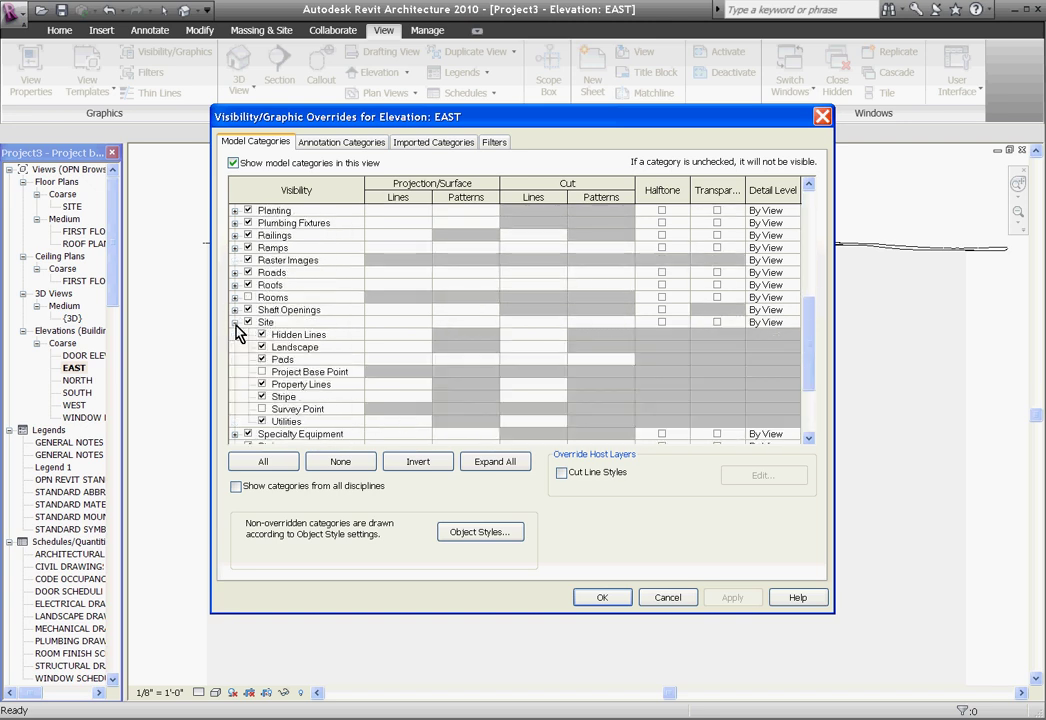
click(262, 371)
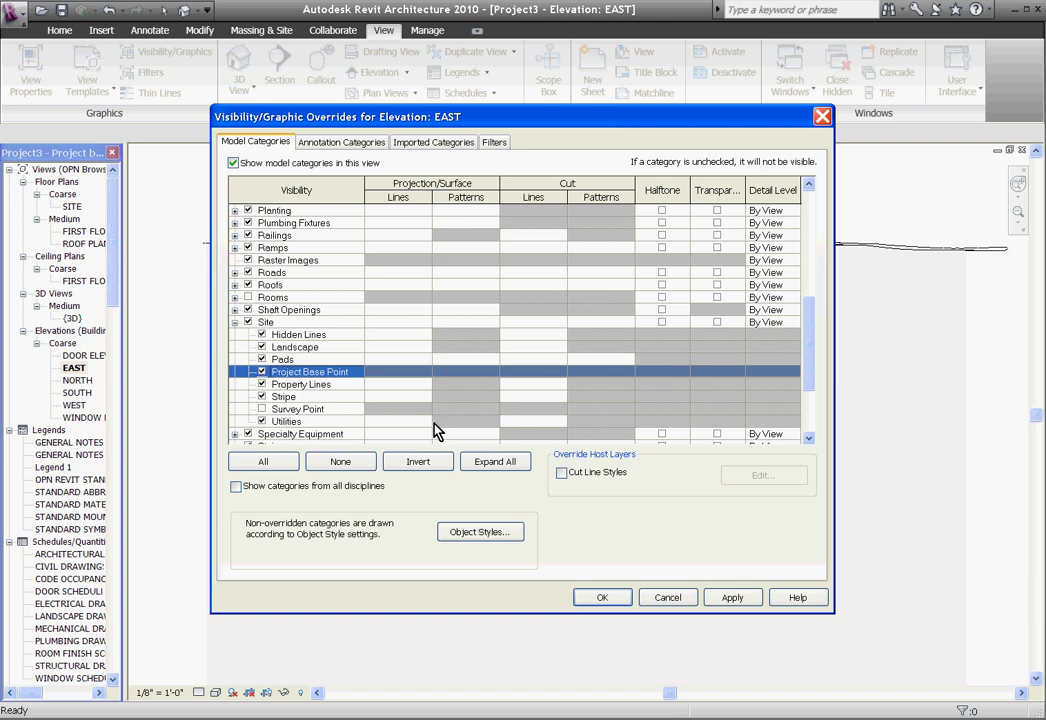
click(603, 598)
scroll(567, 262, down, 4)
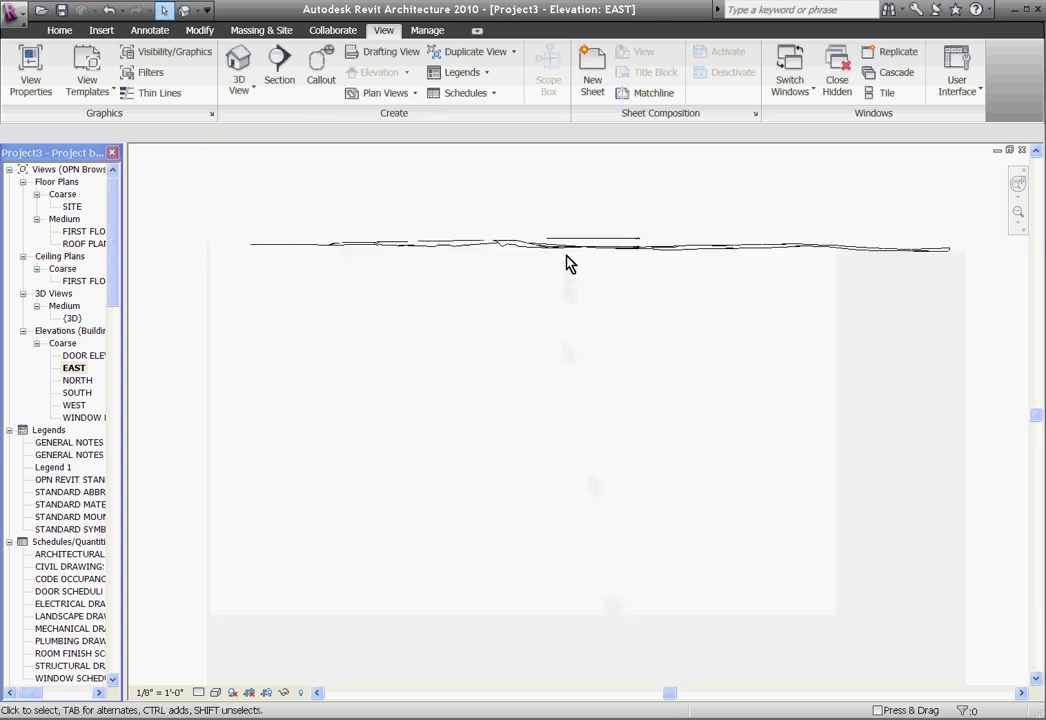
Set the Project Base Point elevation to 950' 0" and zoom to verify it sits at FIRST FLOOR
scroll(568, 518, up, 5)
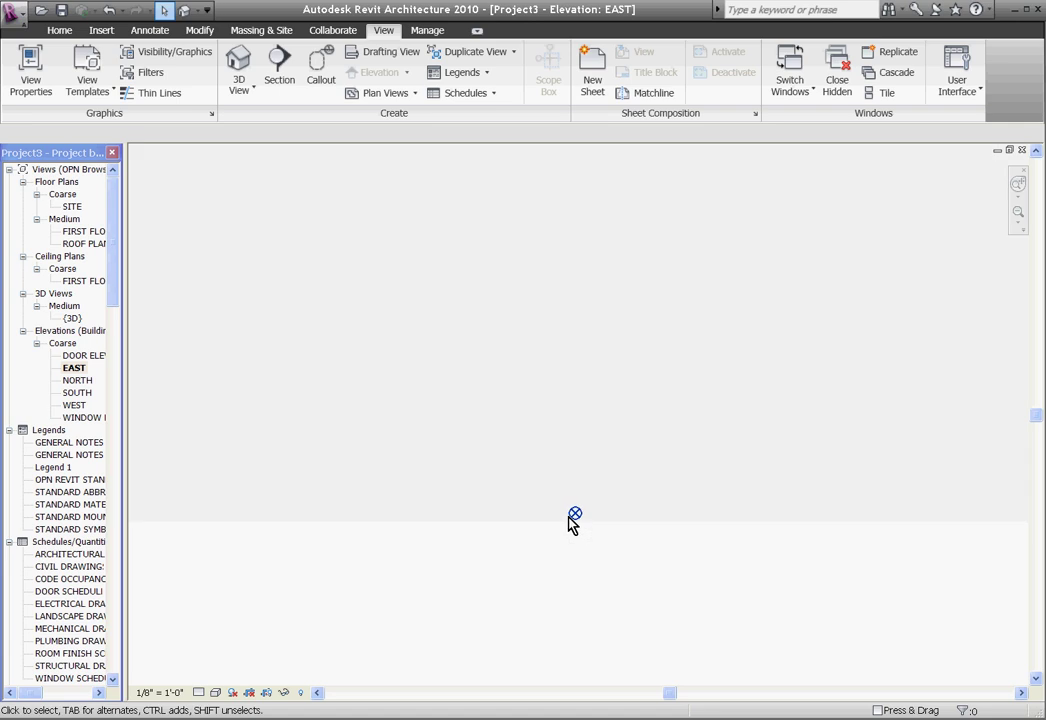
click(575, 516)
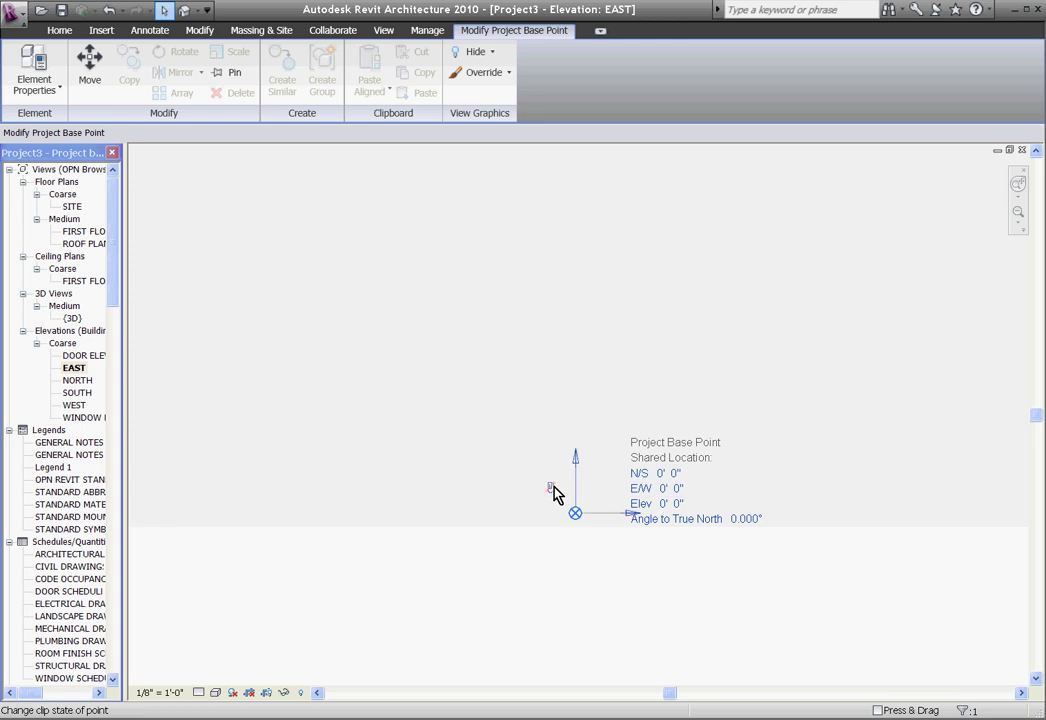
click(670, 503)
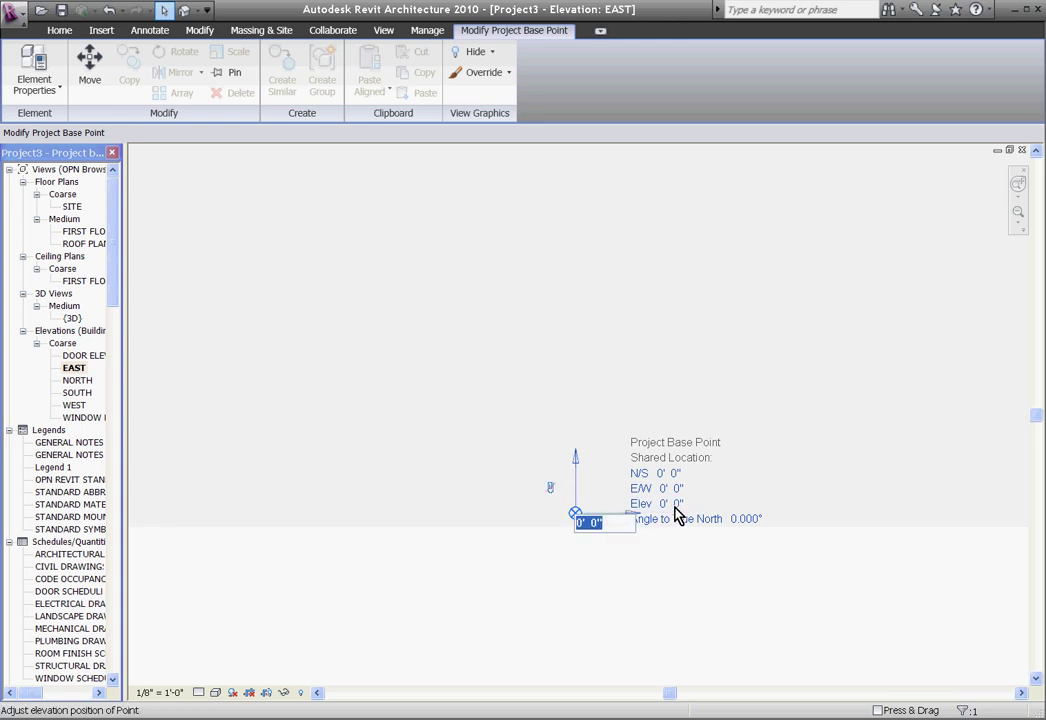
text(950')
key(Return)
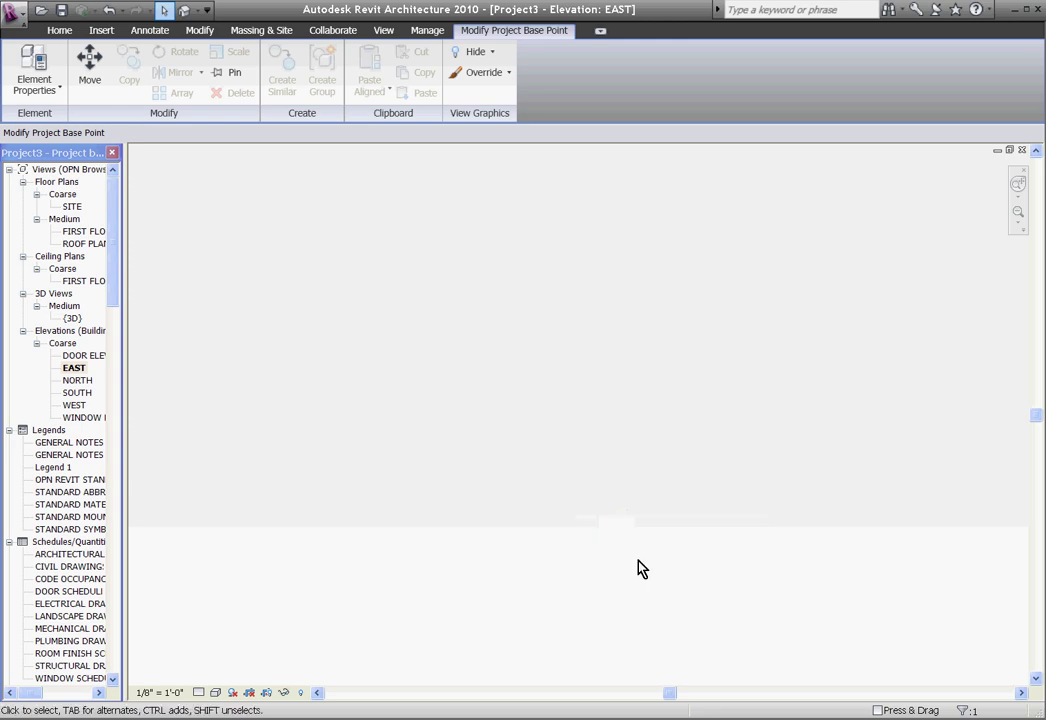
scroll(605, 579, down, 3)
scroll(612, 326, up, 3)
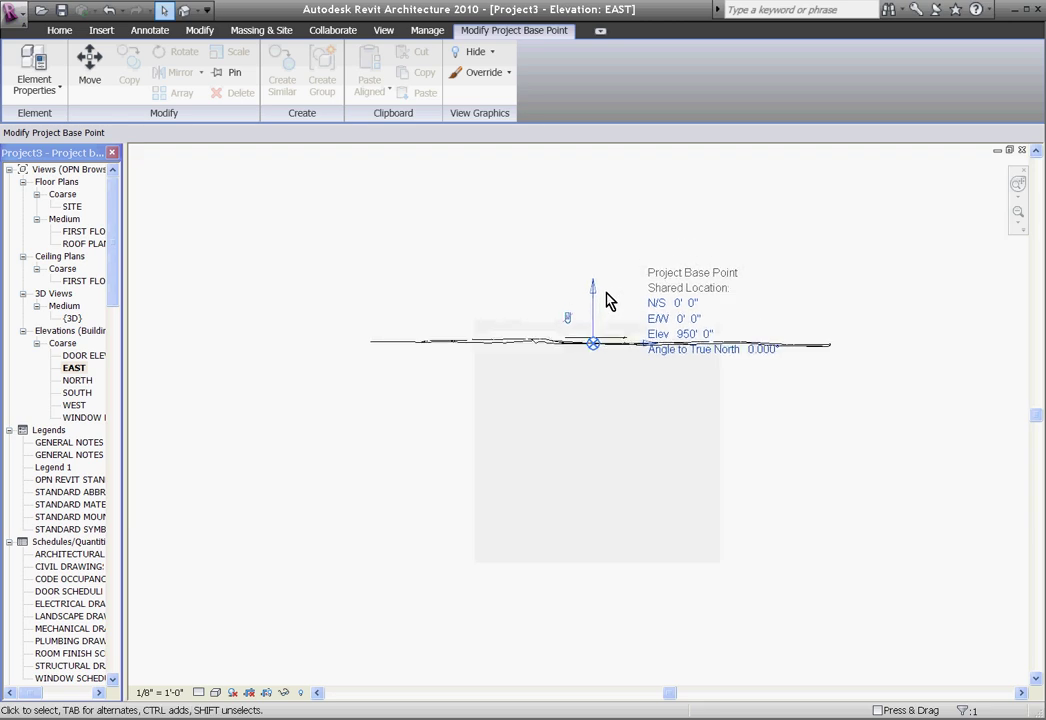
scroll(607, 355, up, 5)
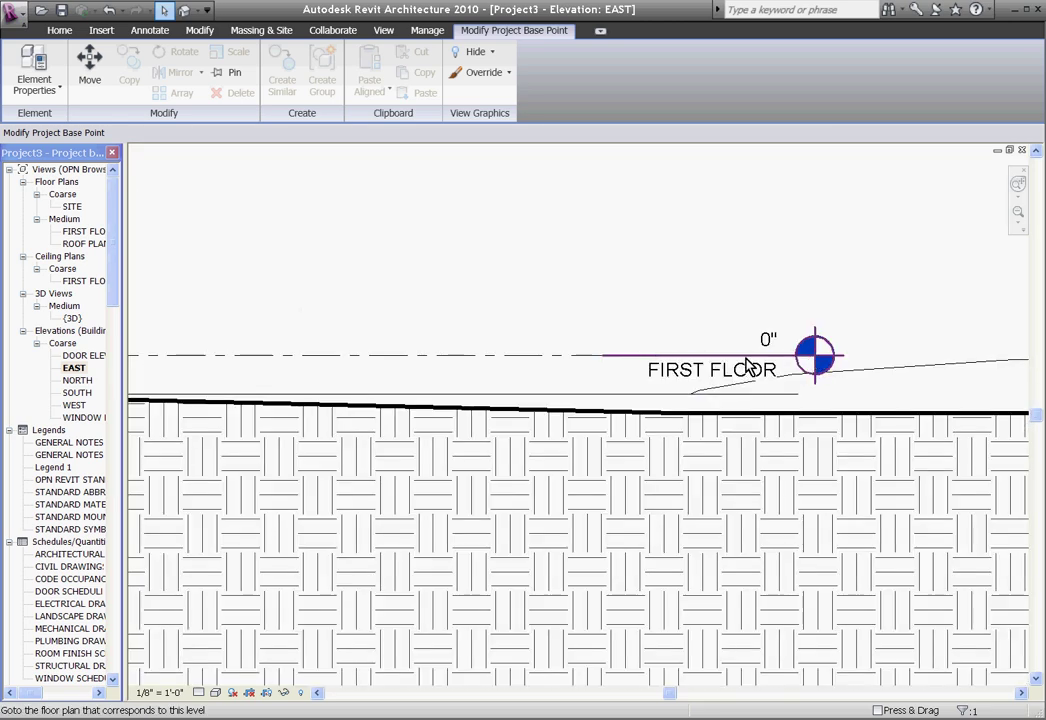
scroll(805, 376, down, 5)
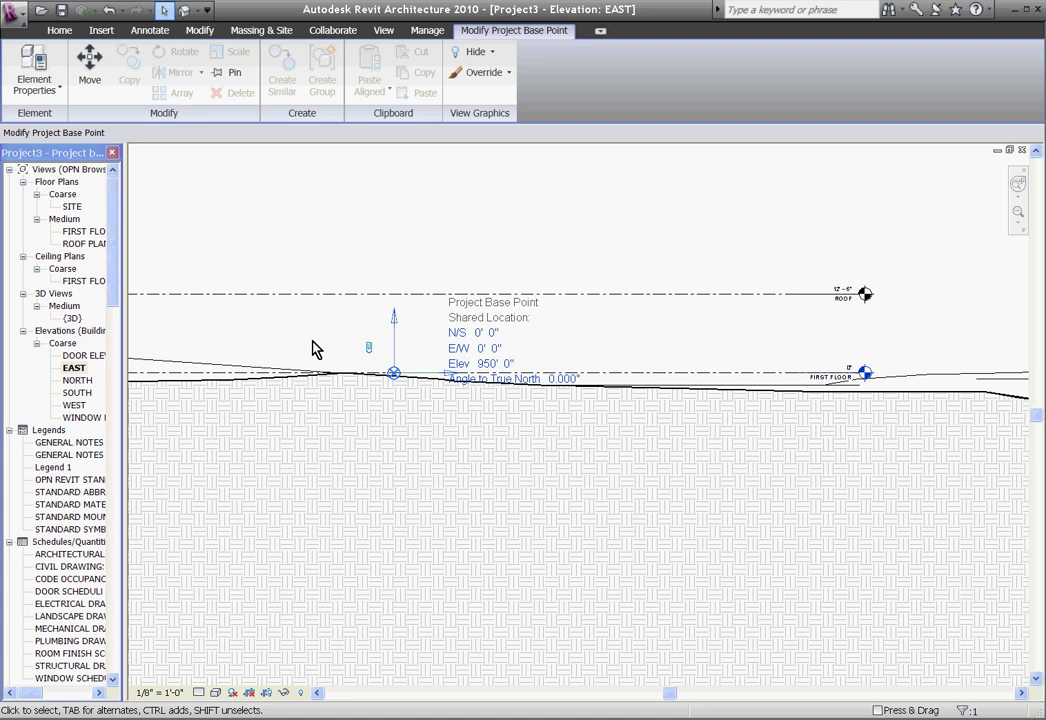
scroll(312, 348, up, 1)
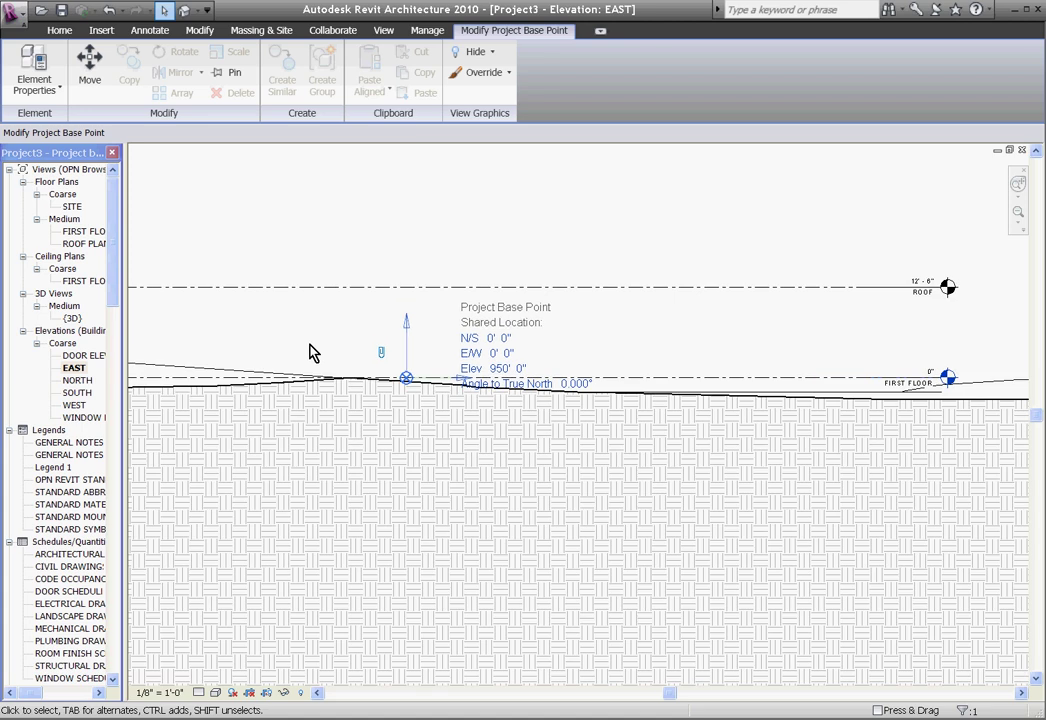
Hide the Site > Project Base Point subcategory again in the EAST elevation's Visibility/Graphics
click(383, 30)
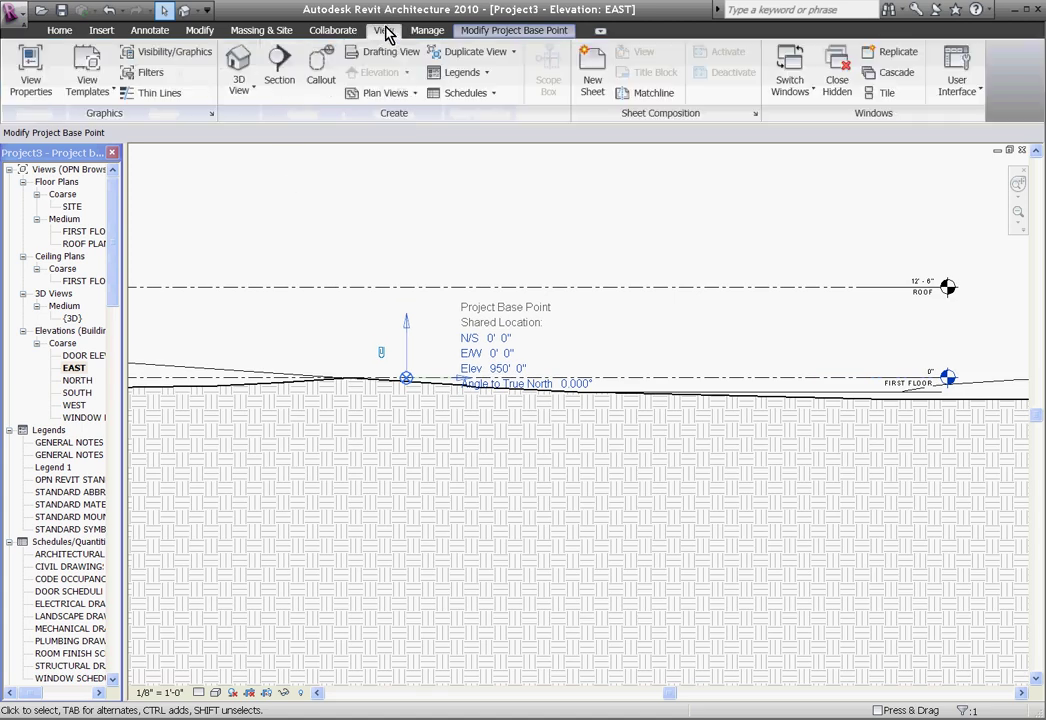
click(133, 52)
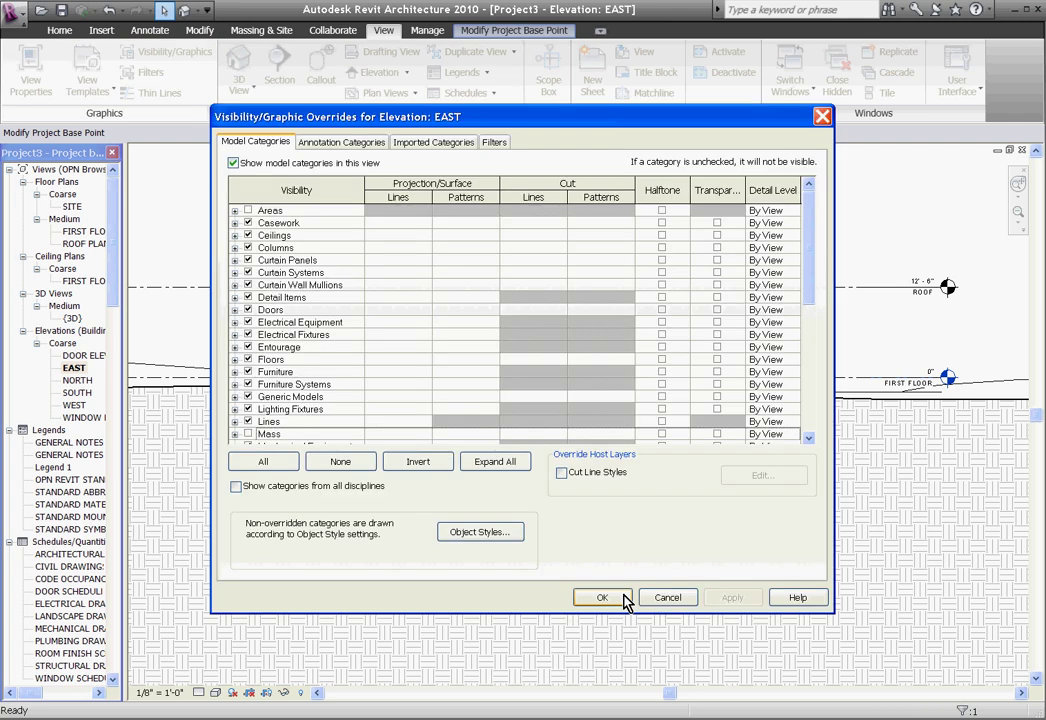
drag(806, 292, 717, 425)
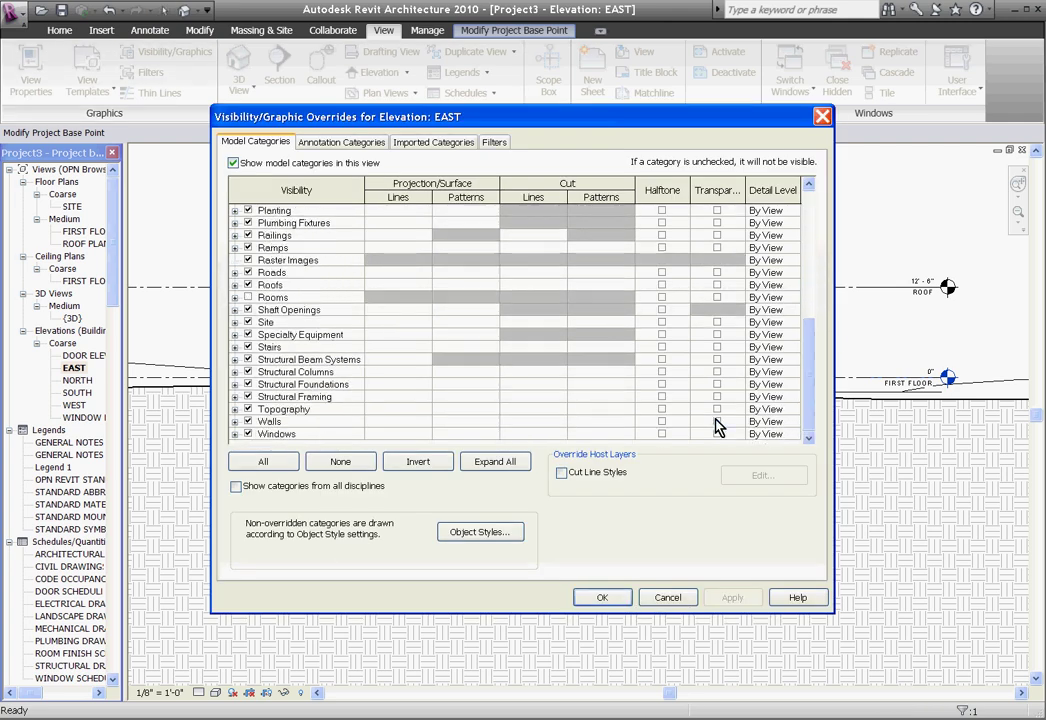
click(262, 323)
click(234, 322)
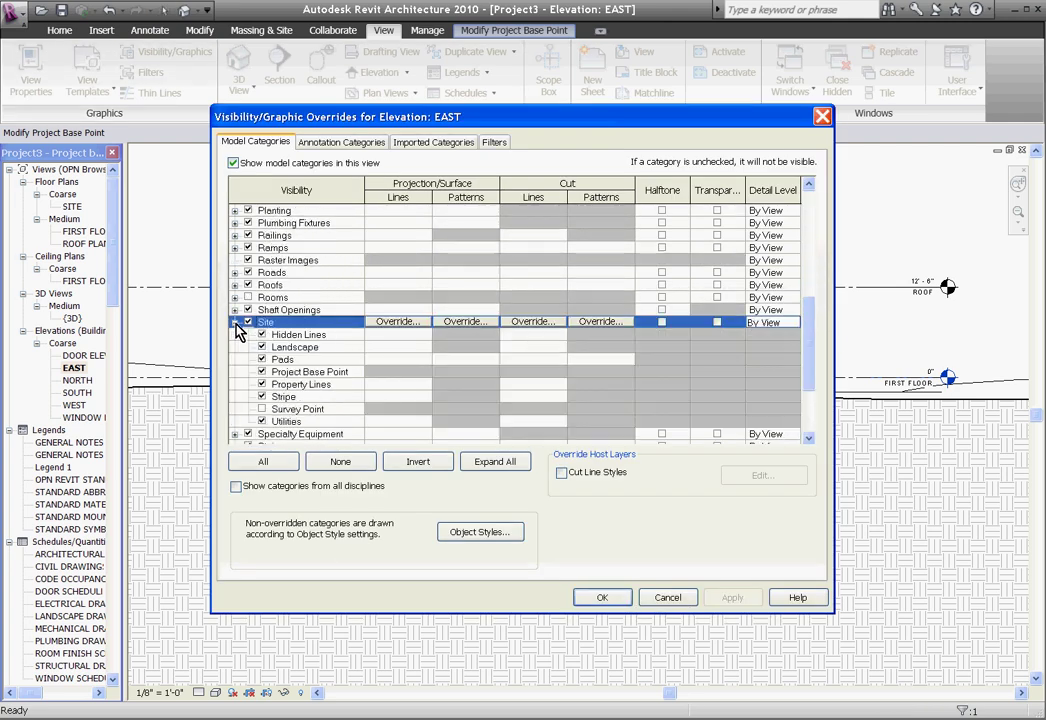
click(262, 371)
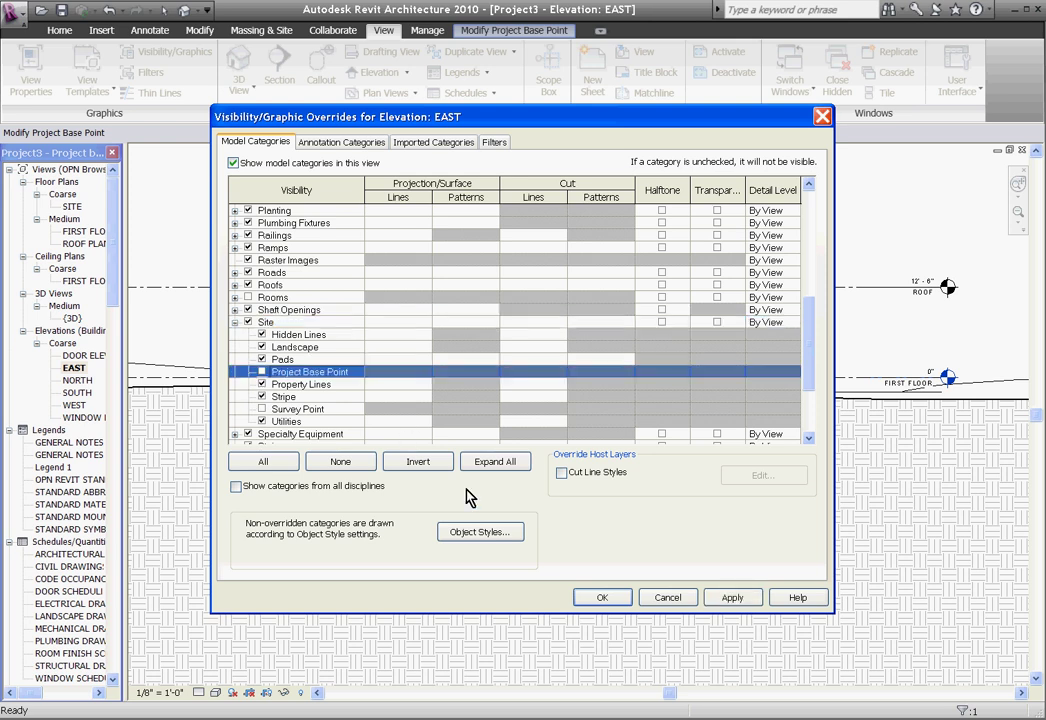
click(596, 598)
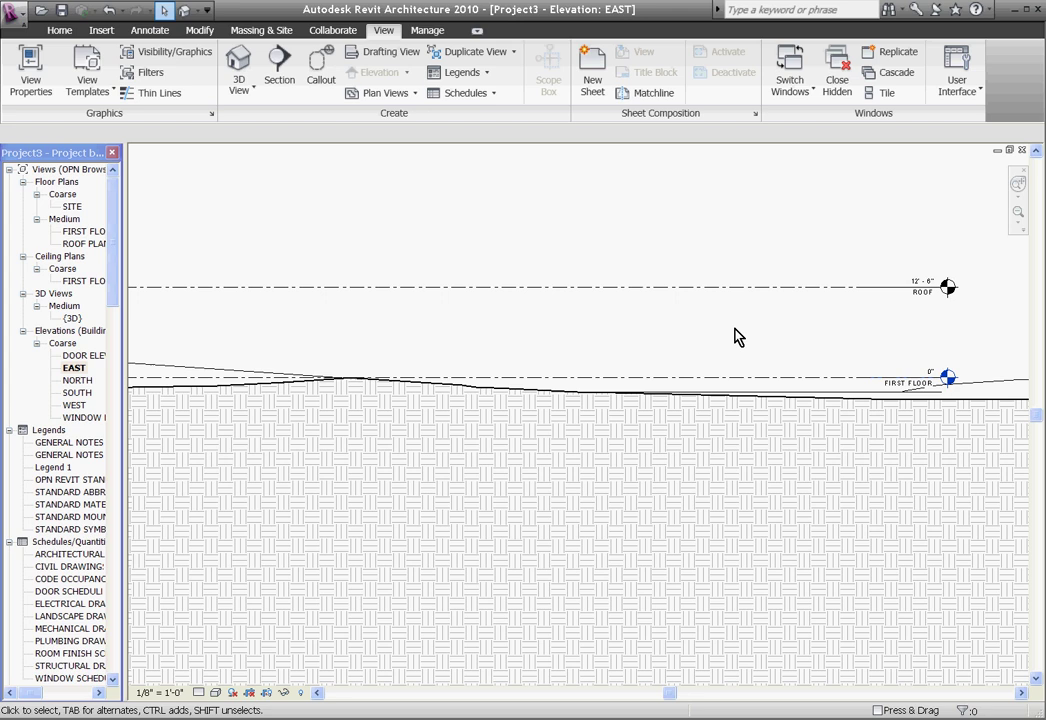
Open the SITE floor plan and select the toposurface to inspect its contour lines
double_click(72, 206)
scroll(672, 470, up, 5)
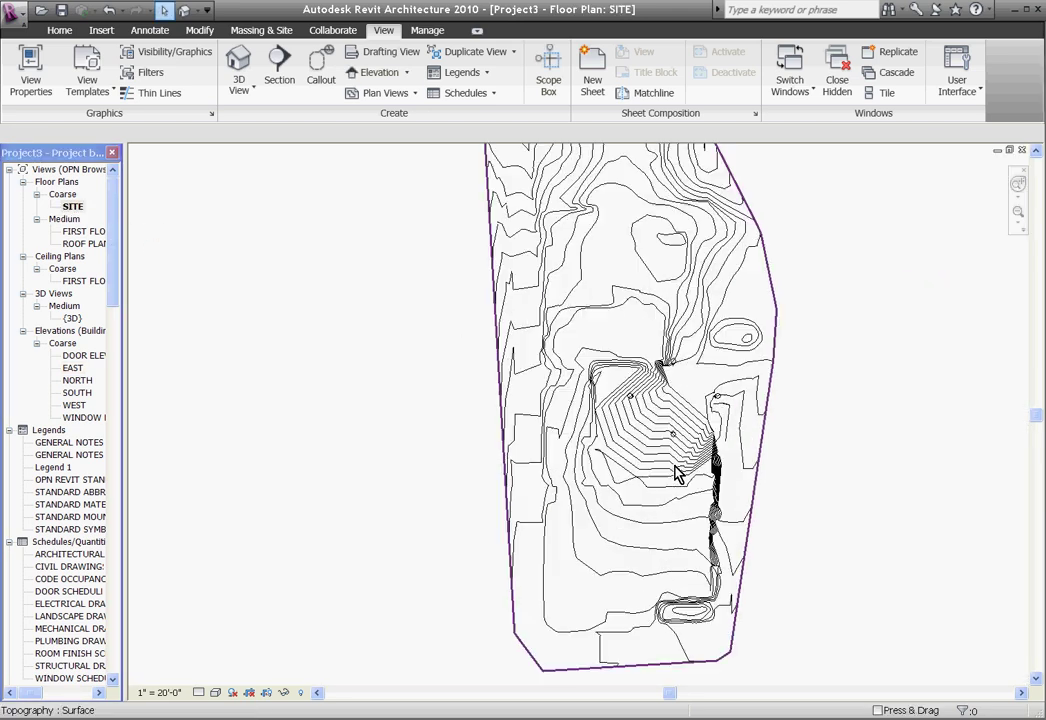
scroll(635, 452, down, 2)
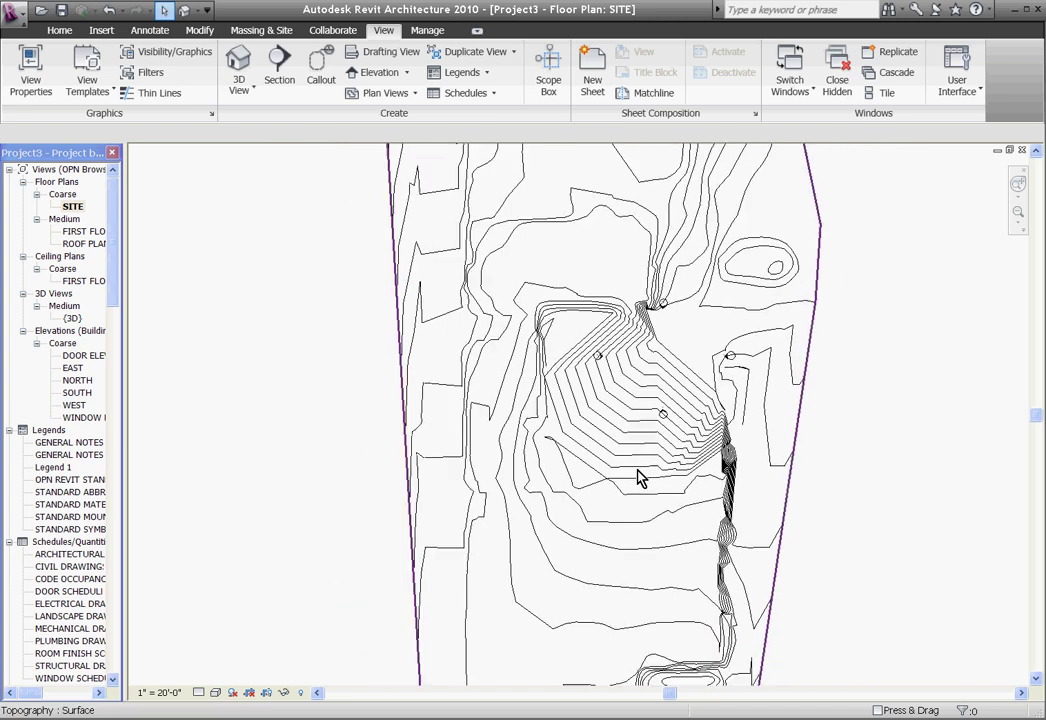
click(635, 452)
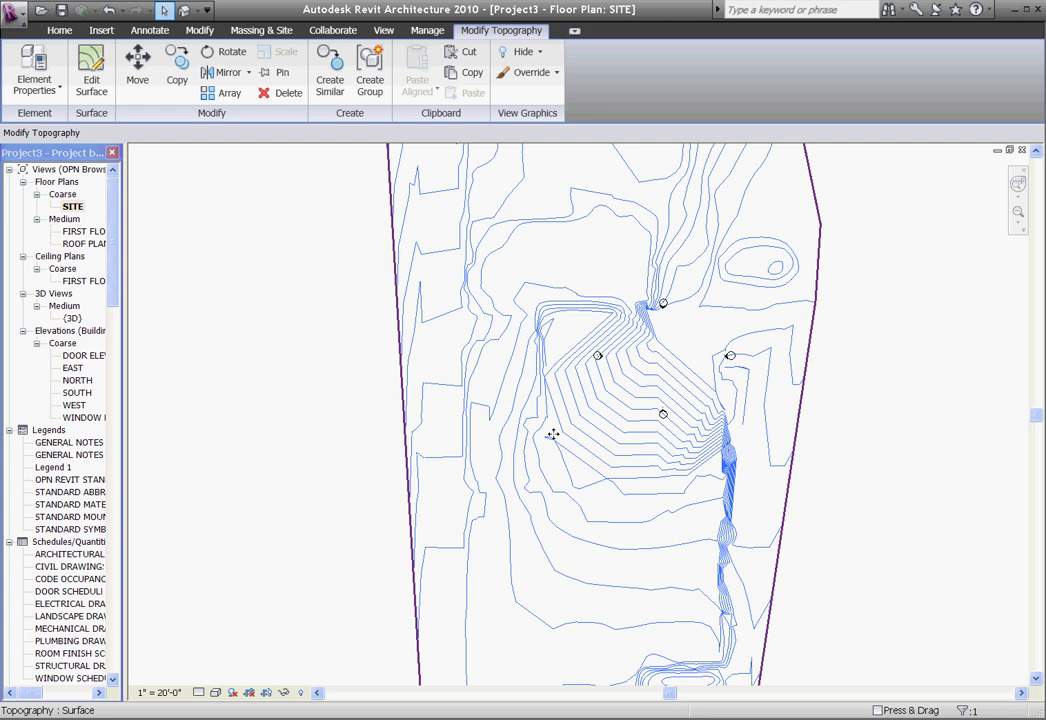
click(315, 493)
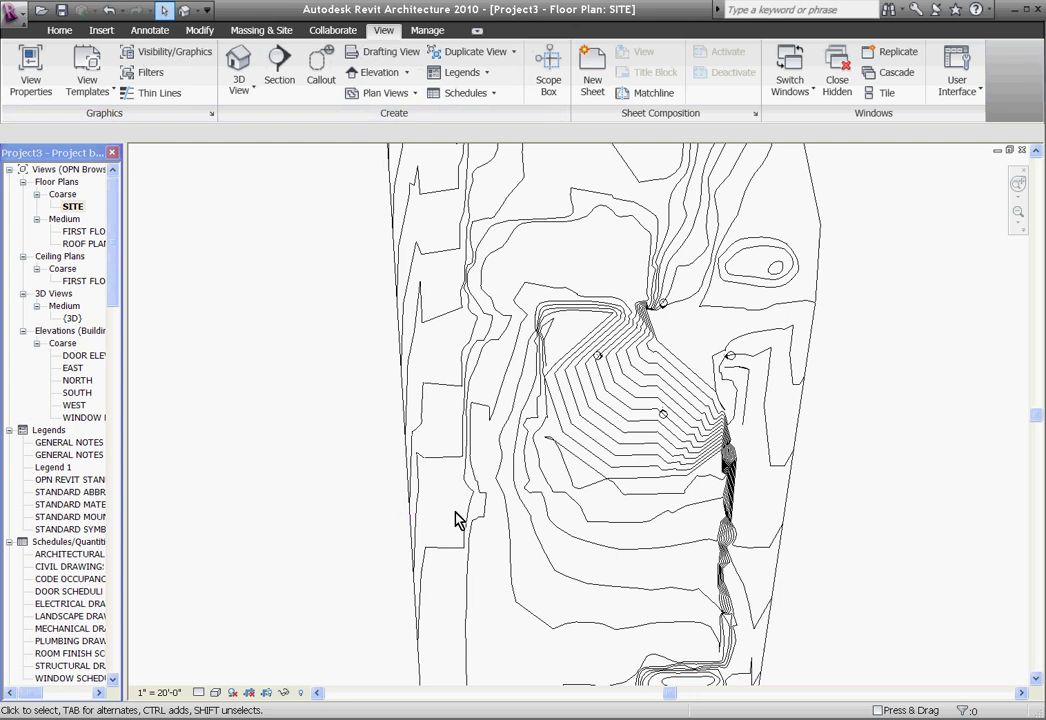
scroll(486, 538, down, 1)
scroll(532, 490, up, 1)
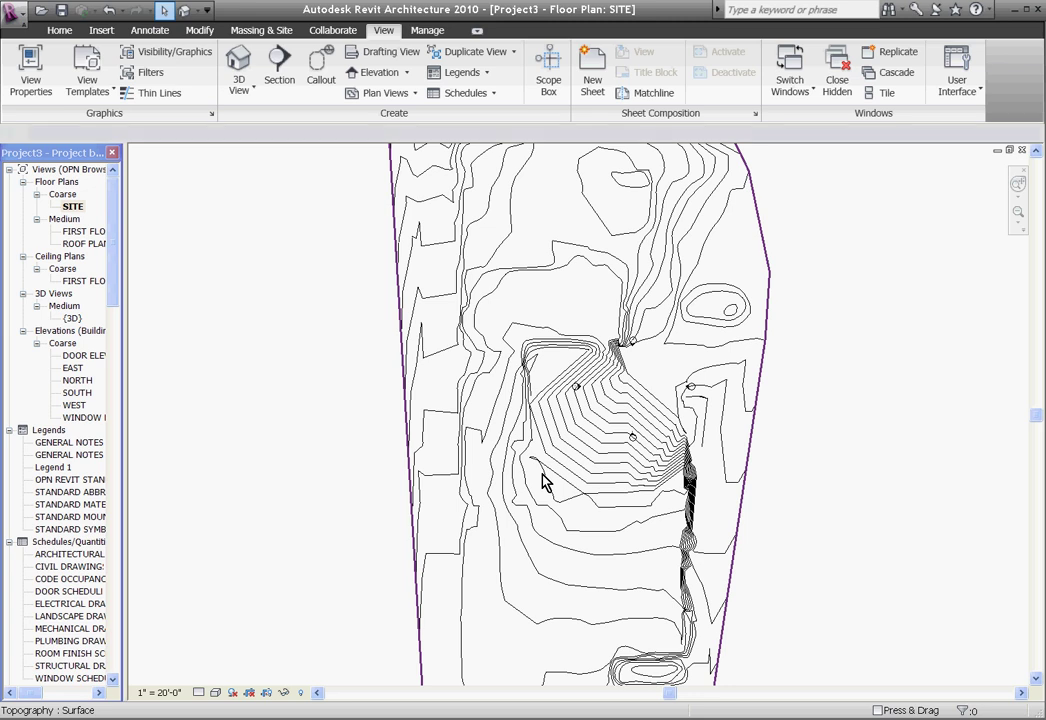
Change the toposurface's Phase Created from New Construction to Existing in Element Properties
click(542, 482)
right_click(543, 480)
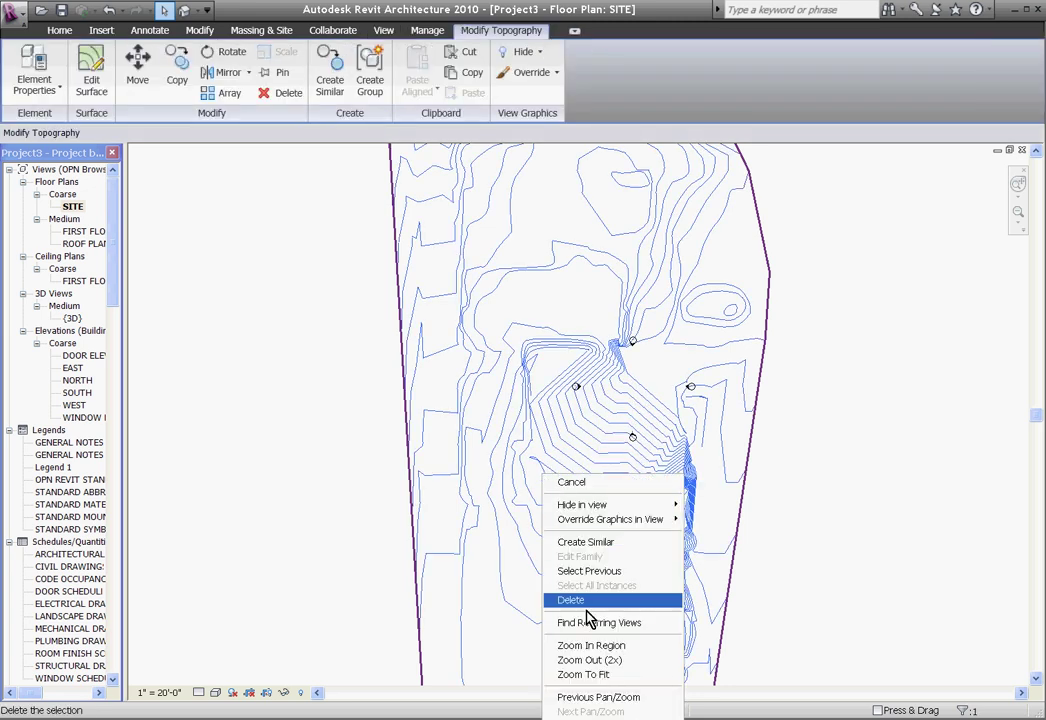
click(34, 68)
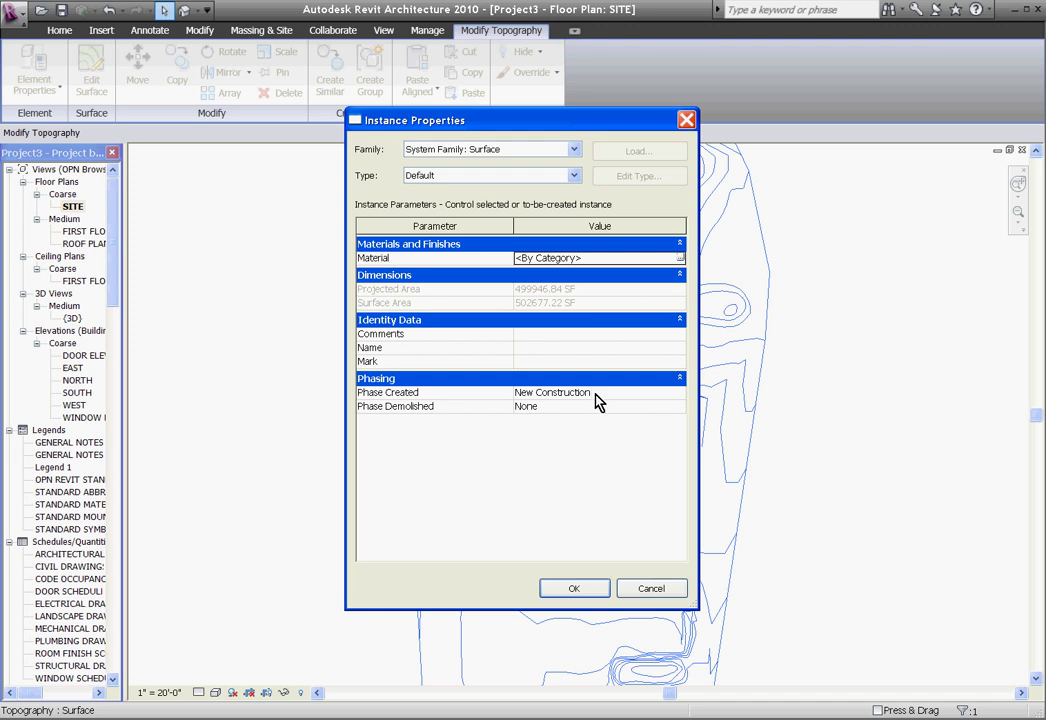
click(679, 394)
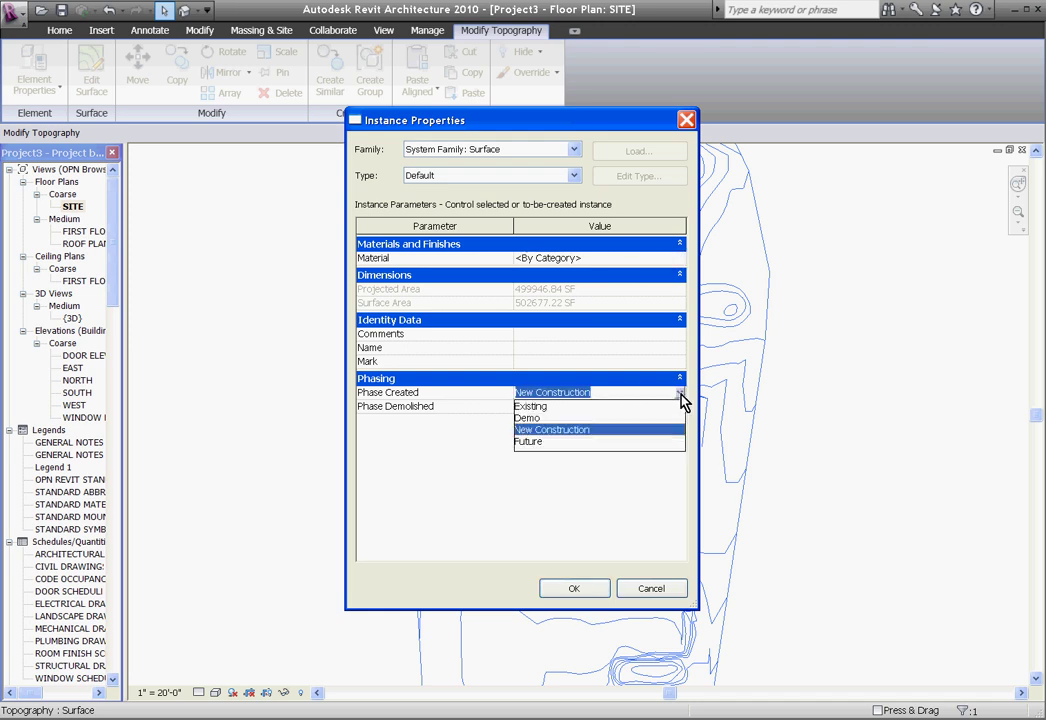
click(645, 407)
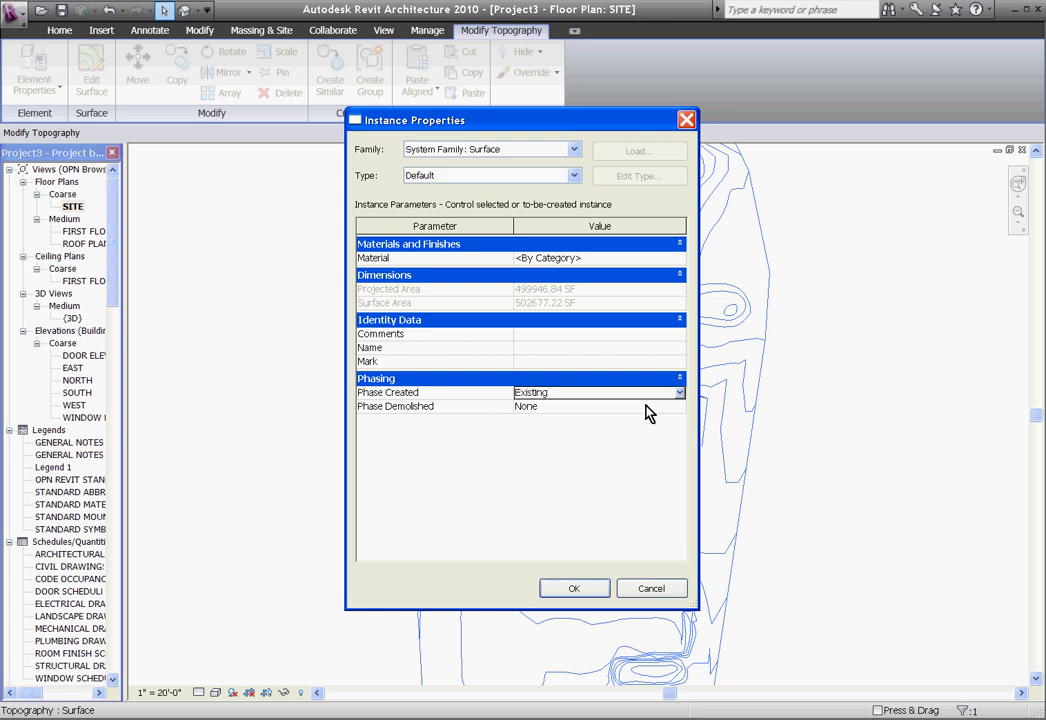
click(600, 588)
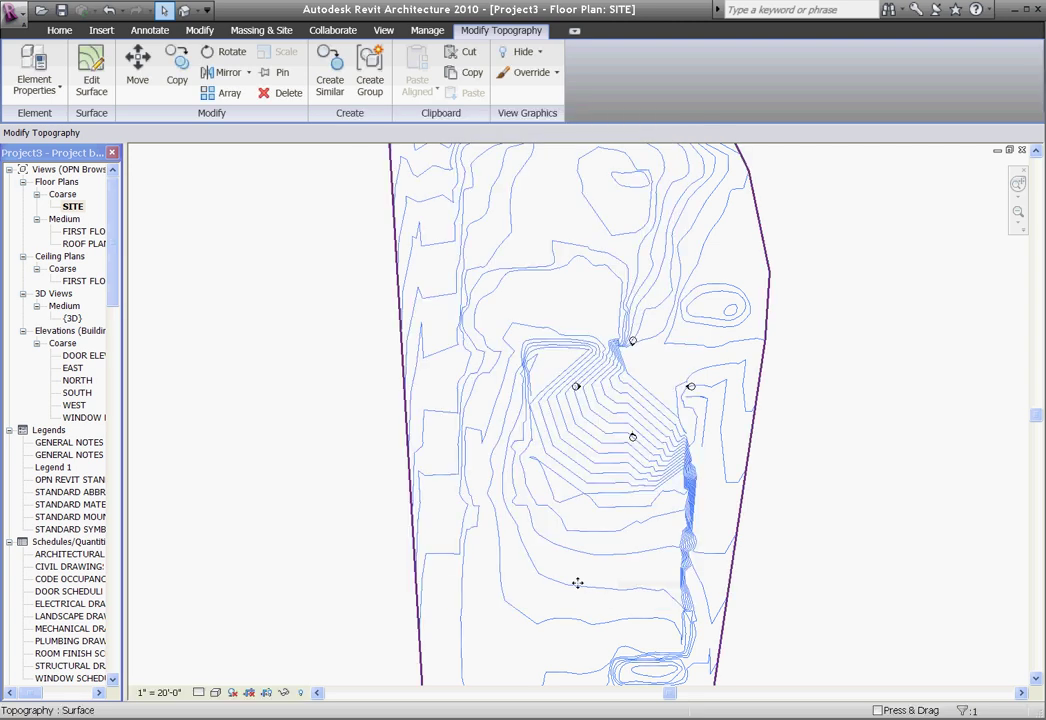
click(367, 483)
scroll(642, 472, down, 1)
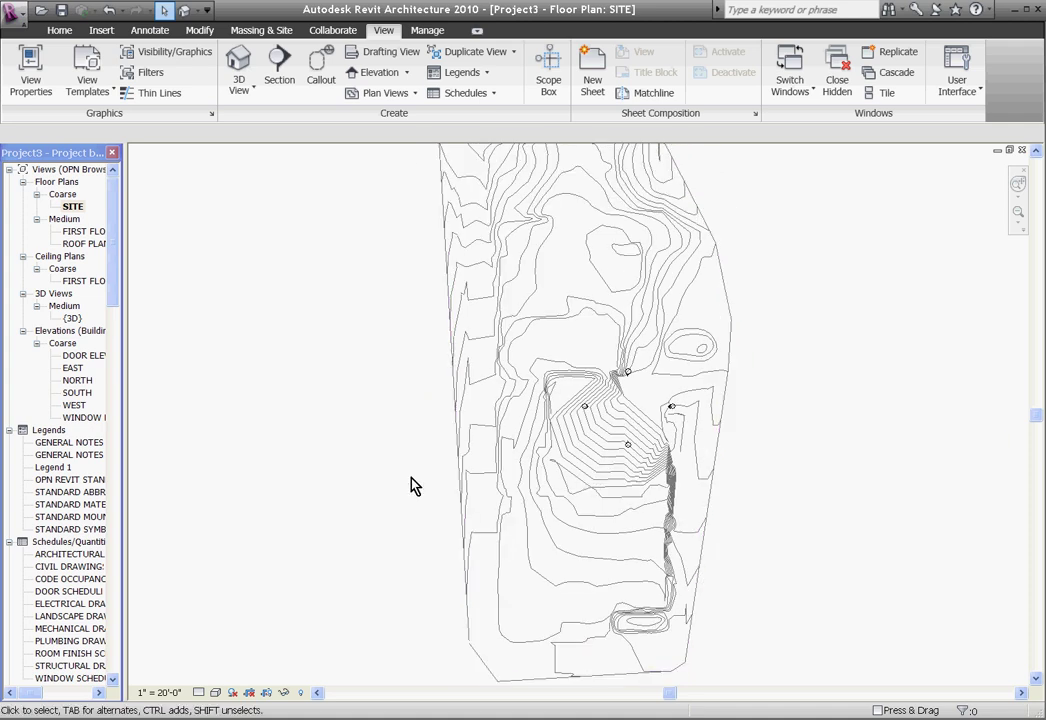
scroll(415, 486, up, 1)
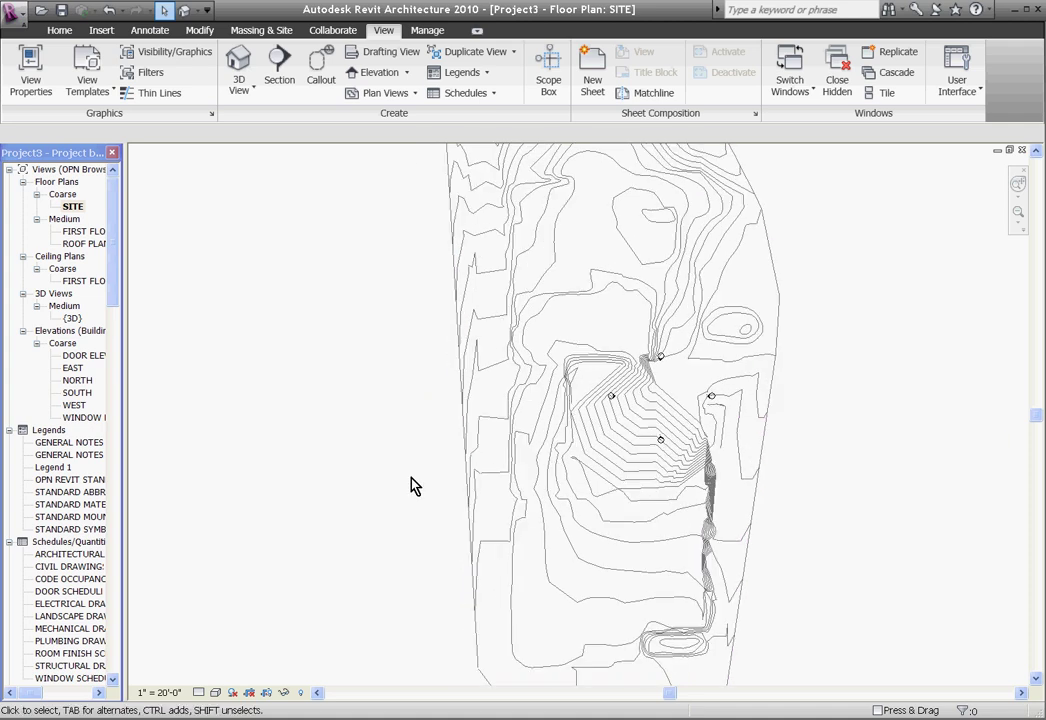
right_click(400, 474)
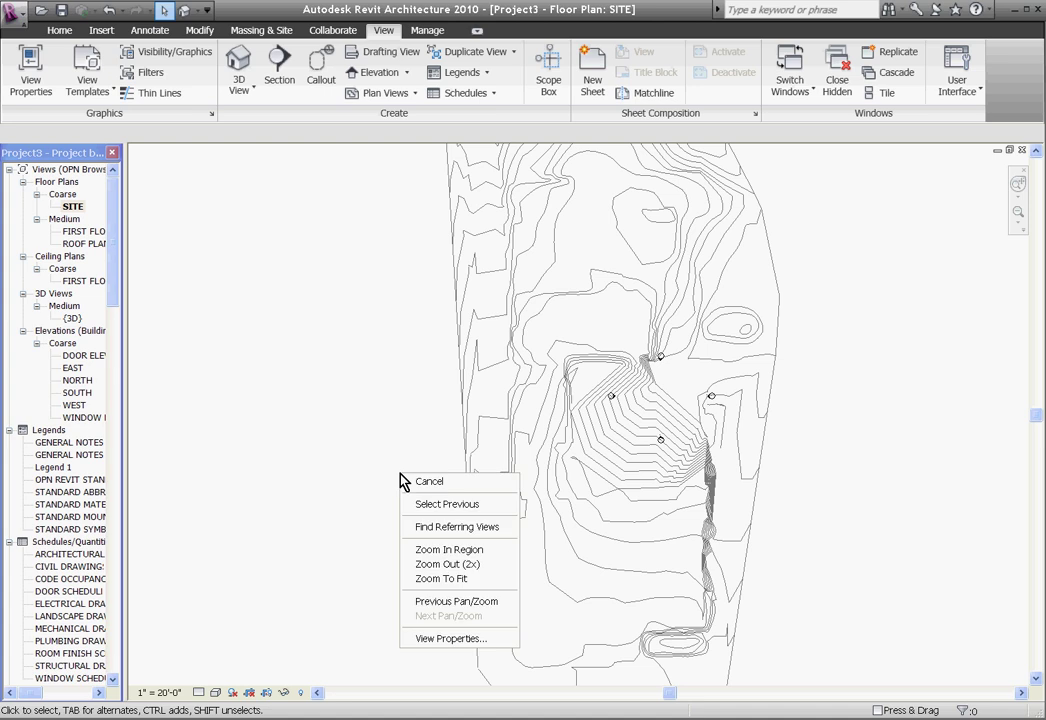
click(426, 639)
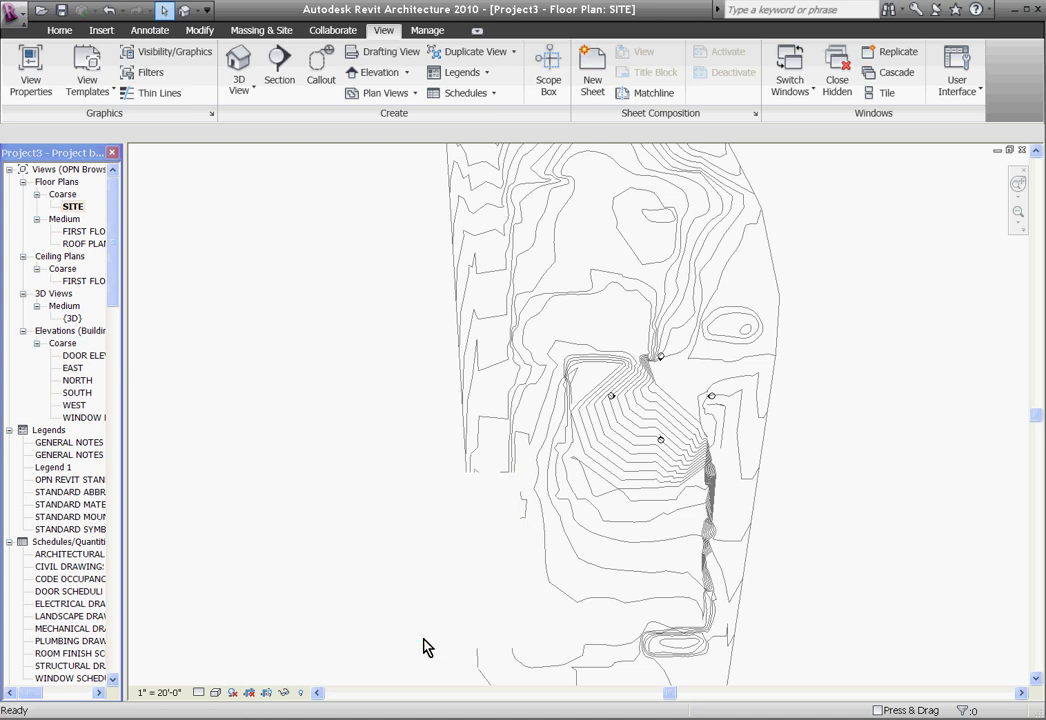
drag(682, 297, 690, 443)
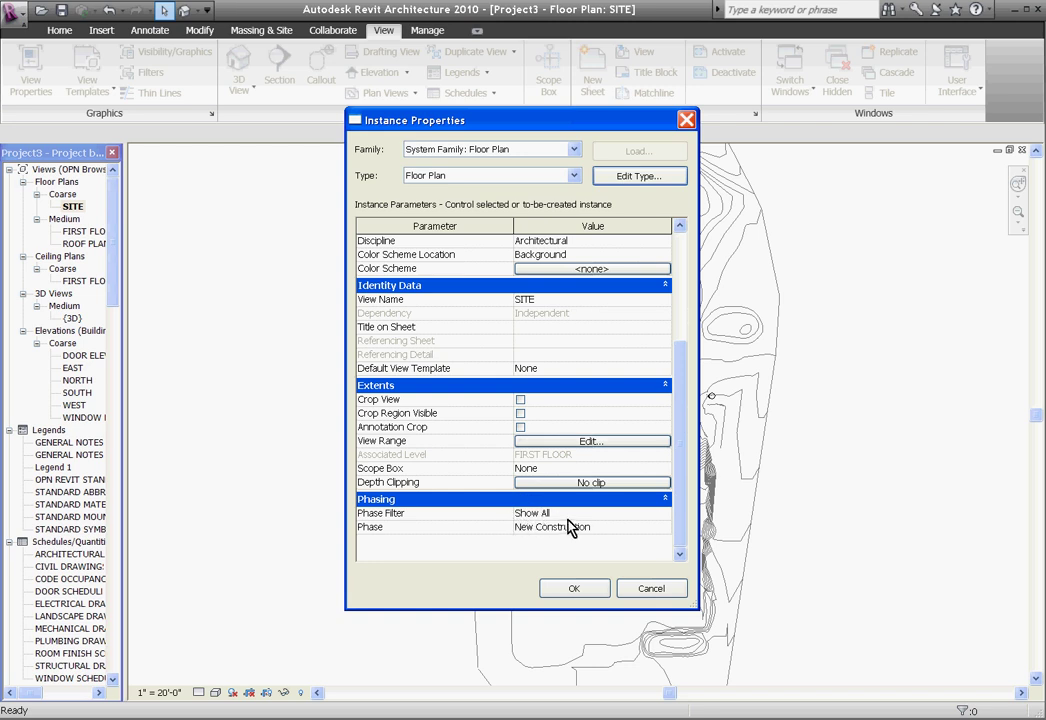
click(660, 514)
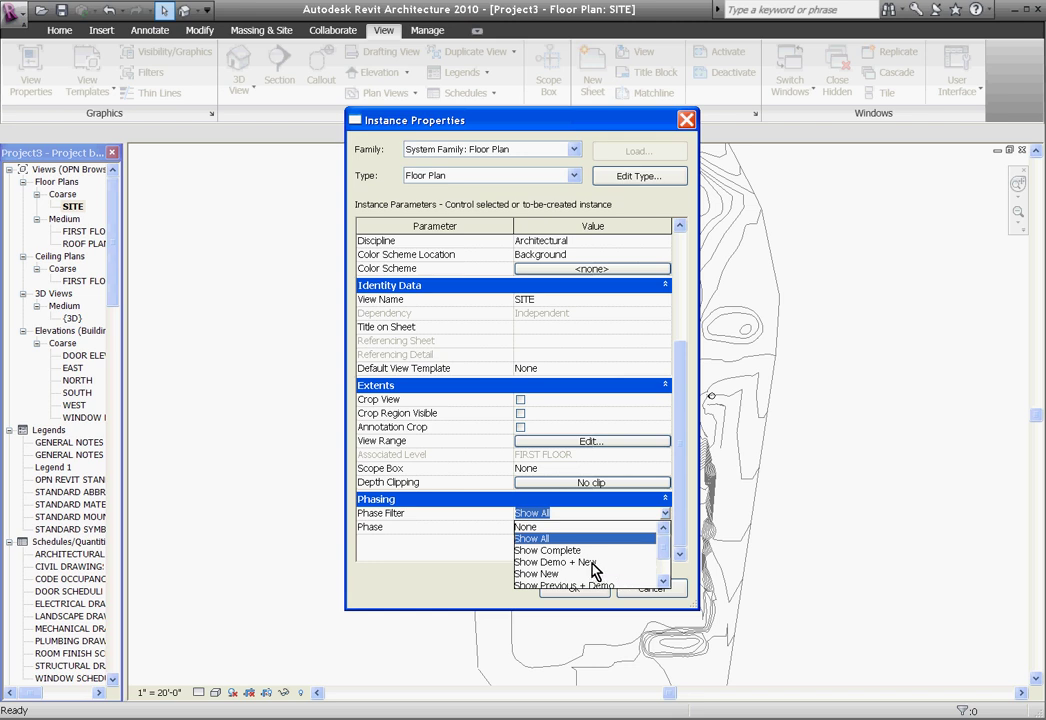
click(548, 539)
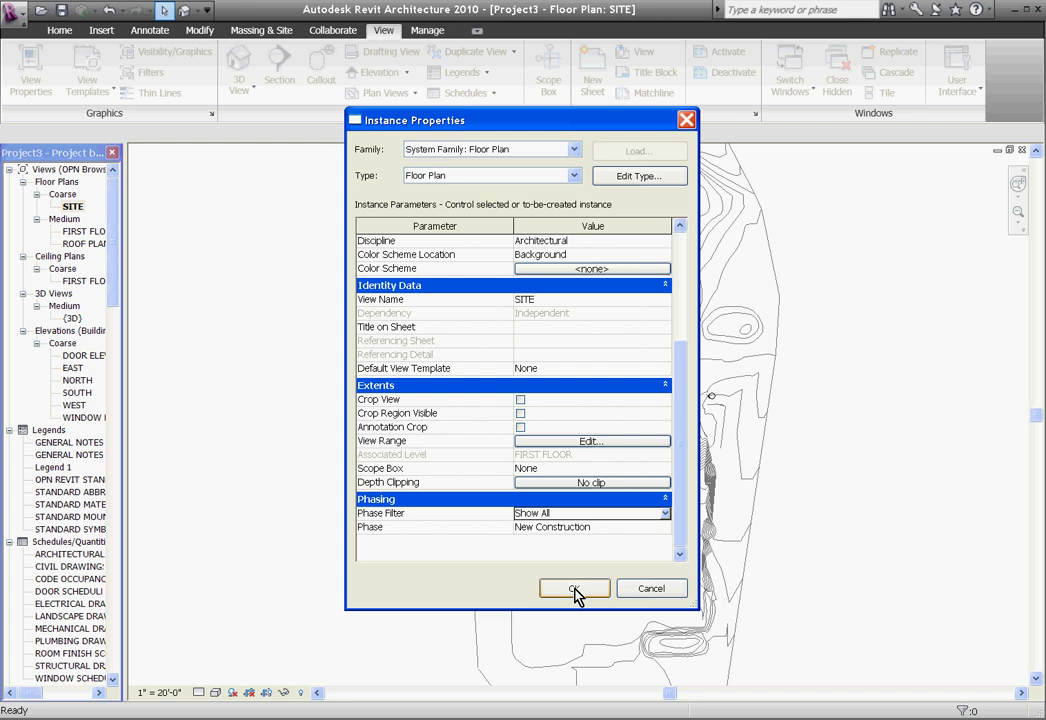
click(575, 590)
scroll(603, 511, down, 1)
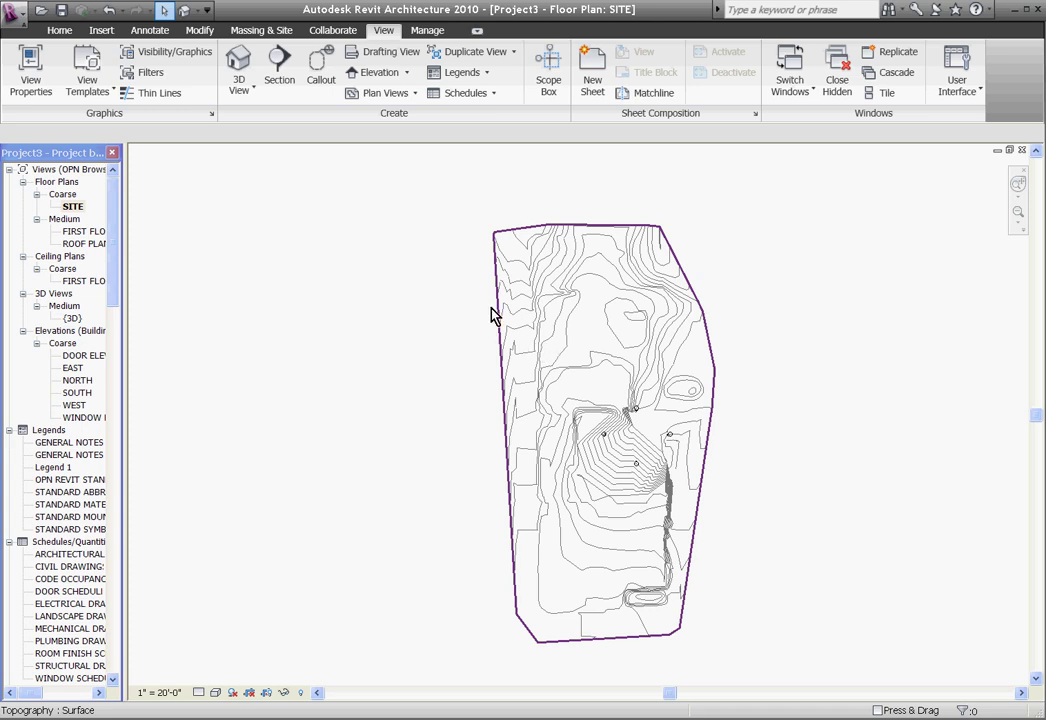
Launch Graded Region from the Massing & Site tools to bring up the toposurface copy choices
click(268, 34)
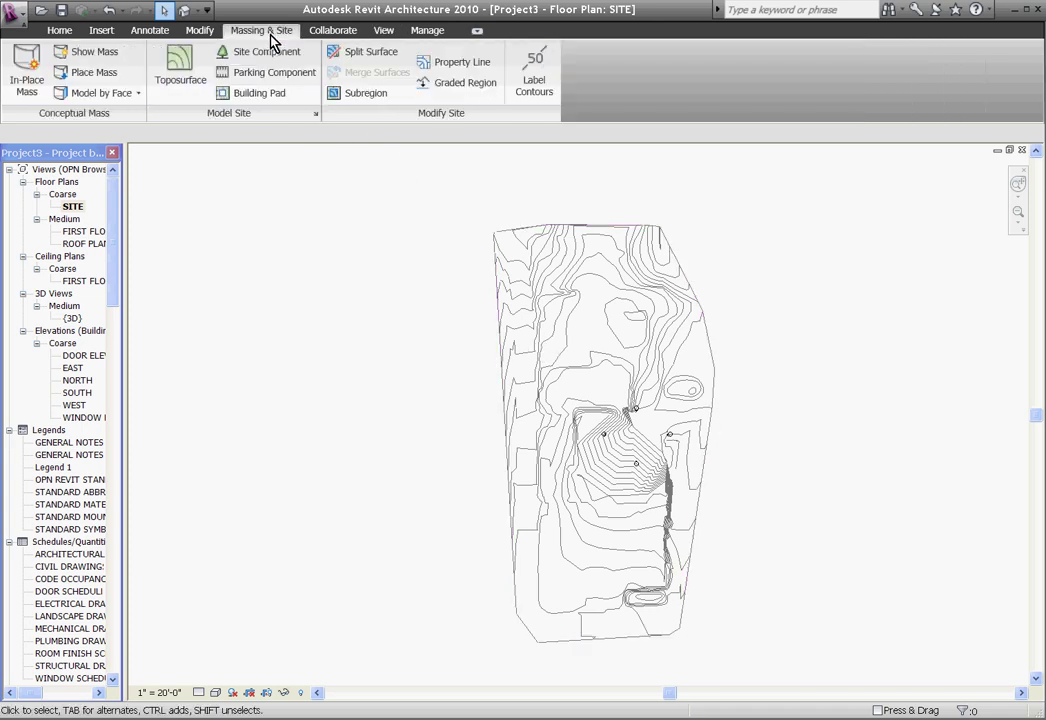
click(452, 90)
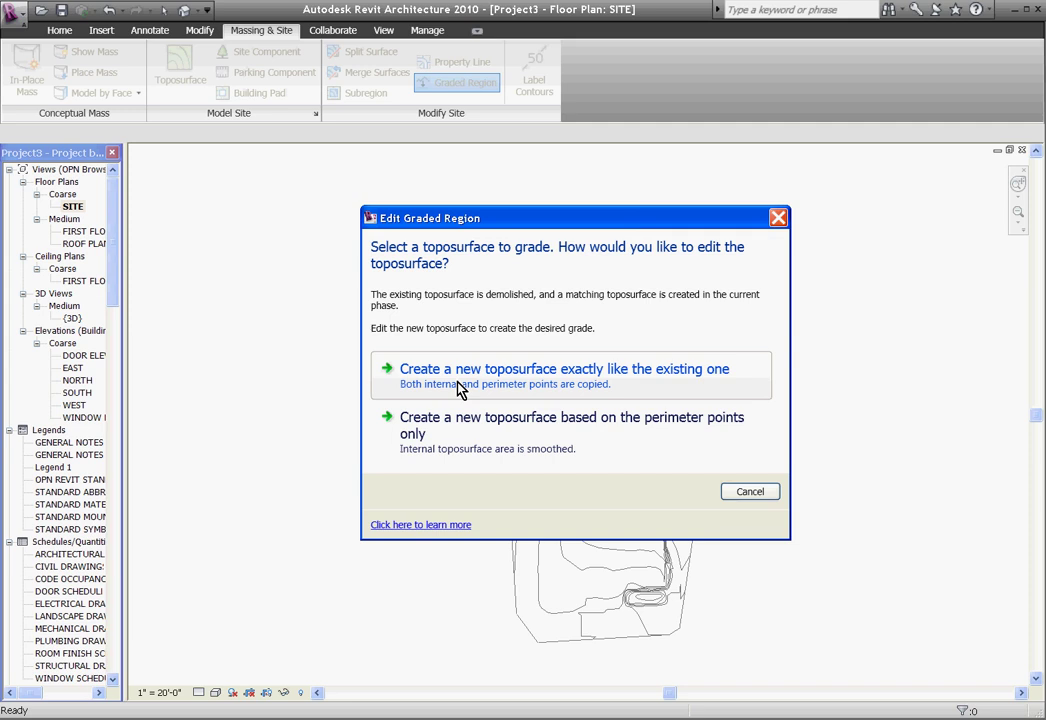
click(460, 388)
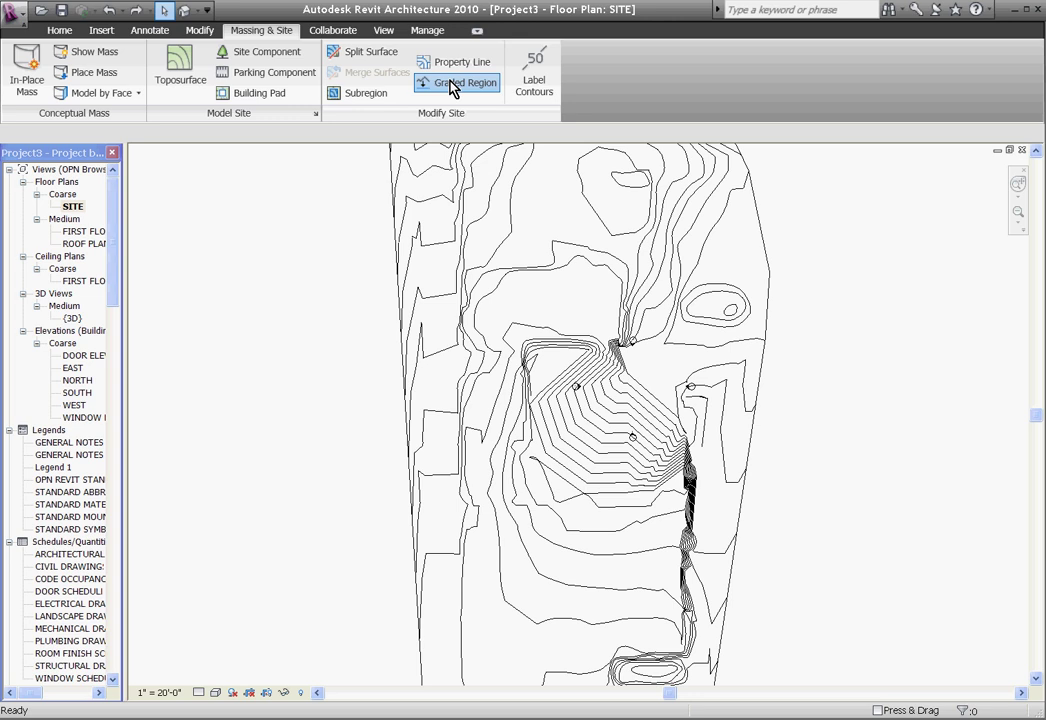
click(455, 85)
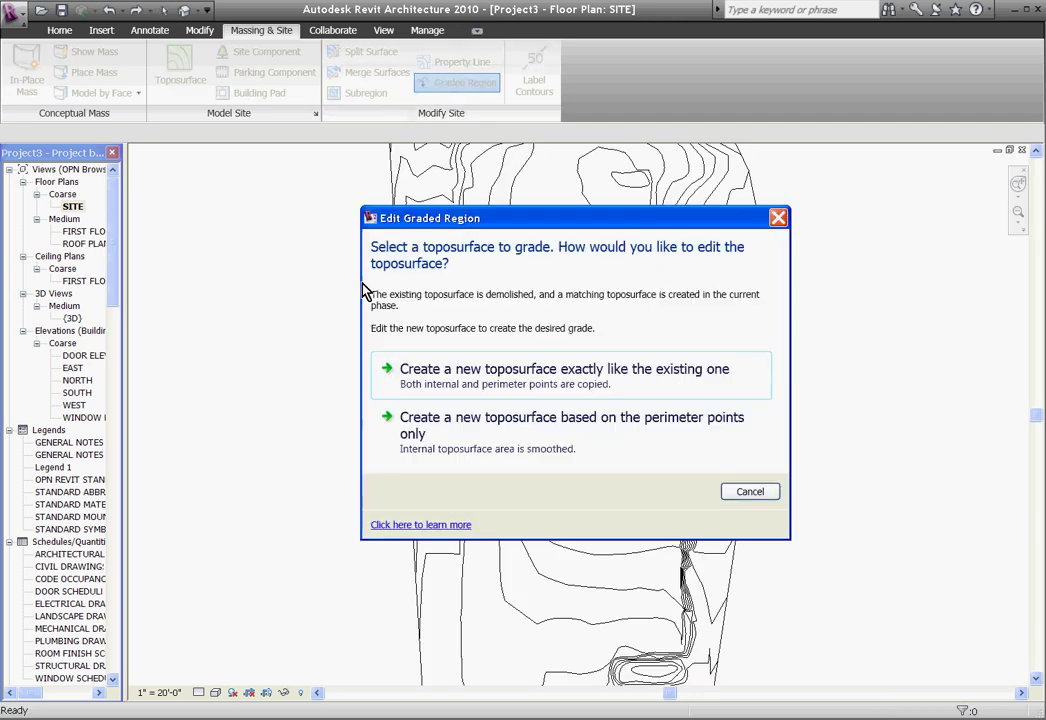
Copy the toposurface exactly and simplify the new surface at 1' 0" accuracy
click(590, 381)
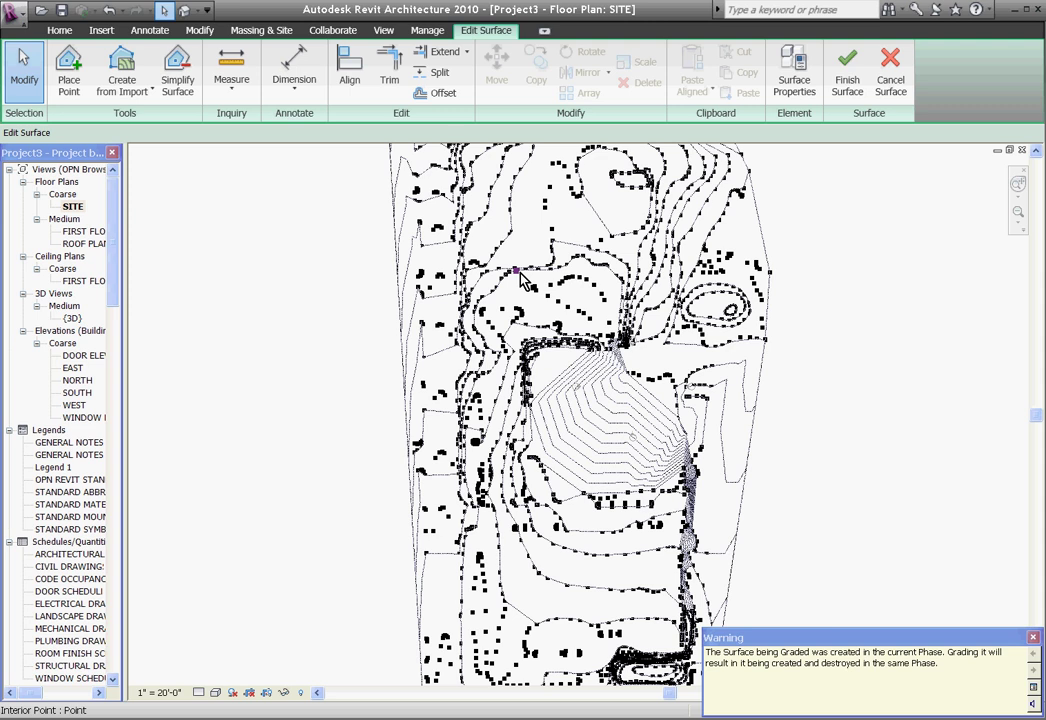
click(186, 93)
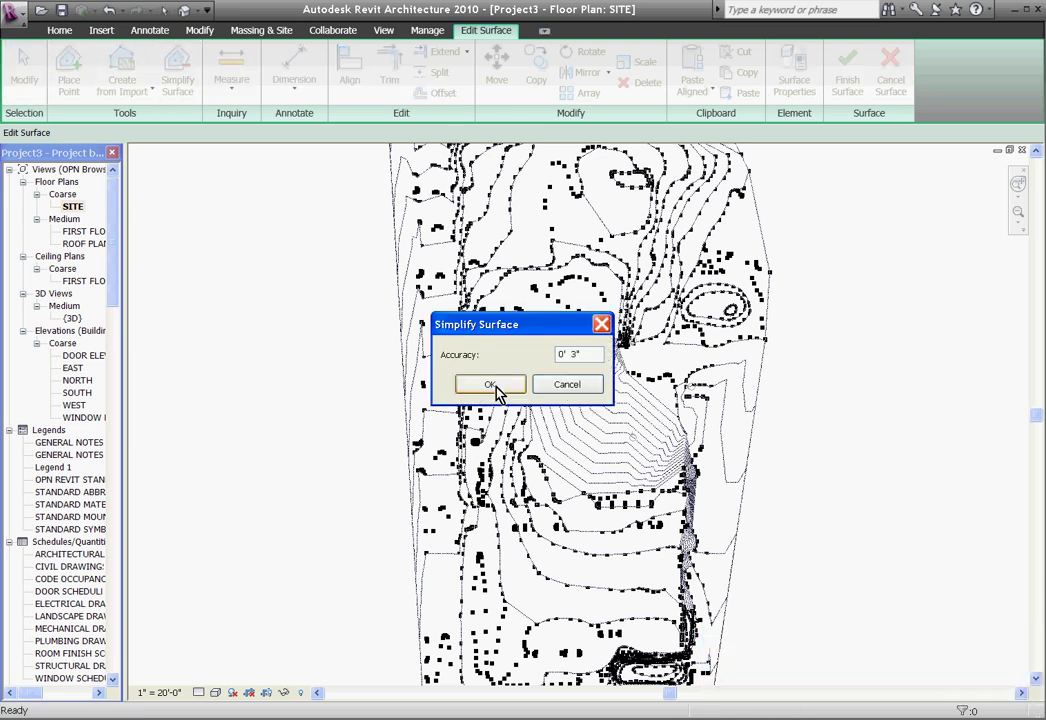
drag(586, 354, 556, 356)
text(2')
key(BackSpace)
key(BackSpace)
text(1')
click(503, 395)
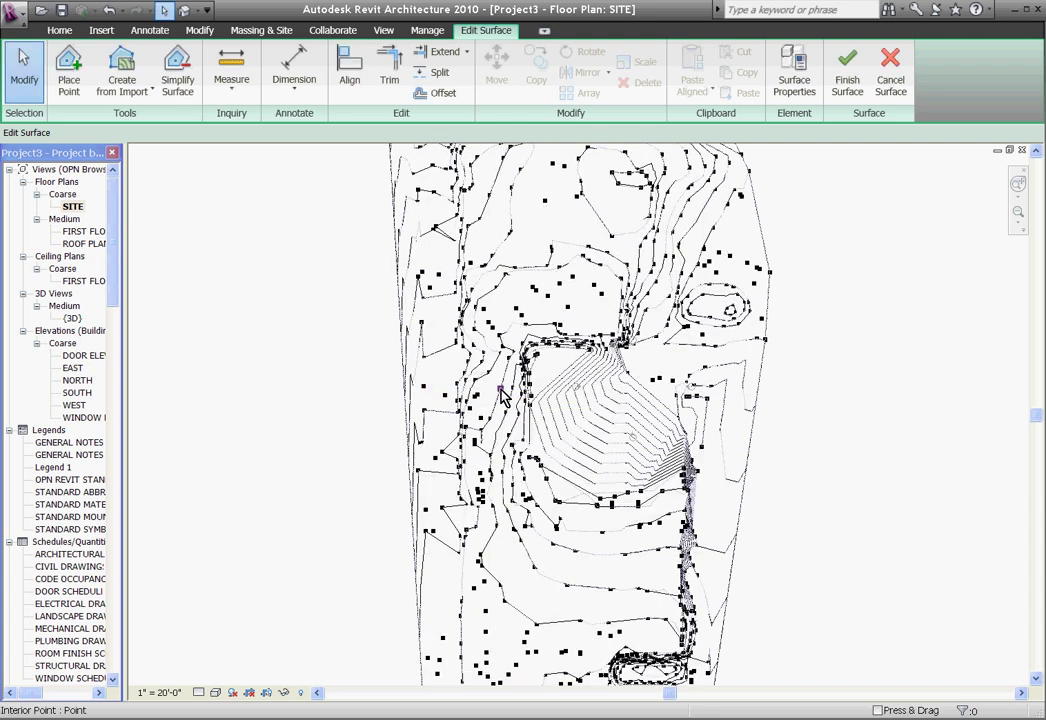